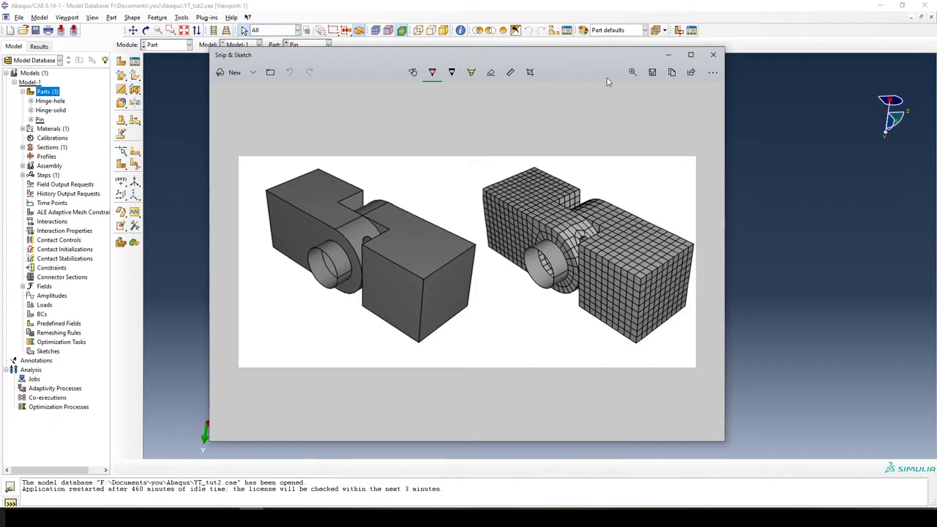
- Put the reference image away and view the Hinge-hole, Hinge-solid and Pin parts one after another
{"action": "left_click", "coordinate": [667, 56]}
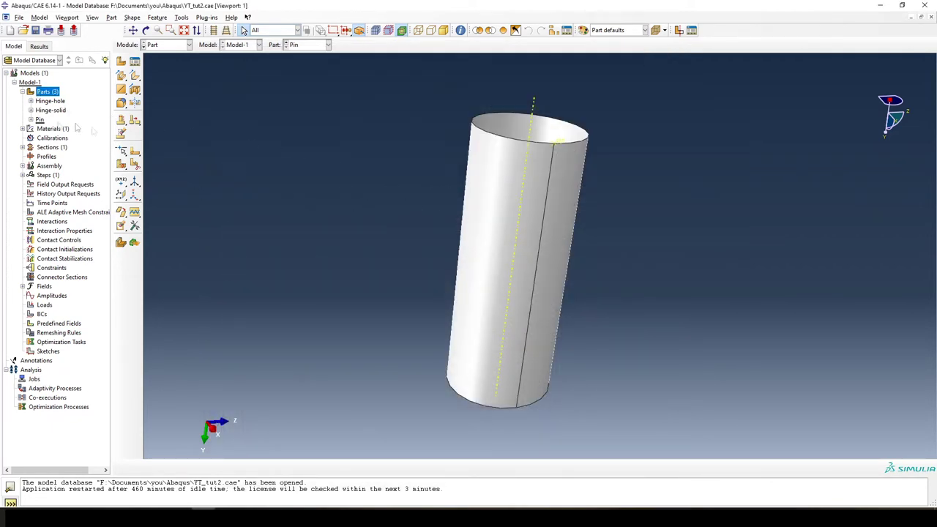
{"action": "double_click", "coordinate": [49, 101]}
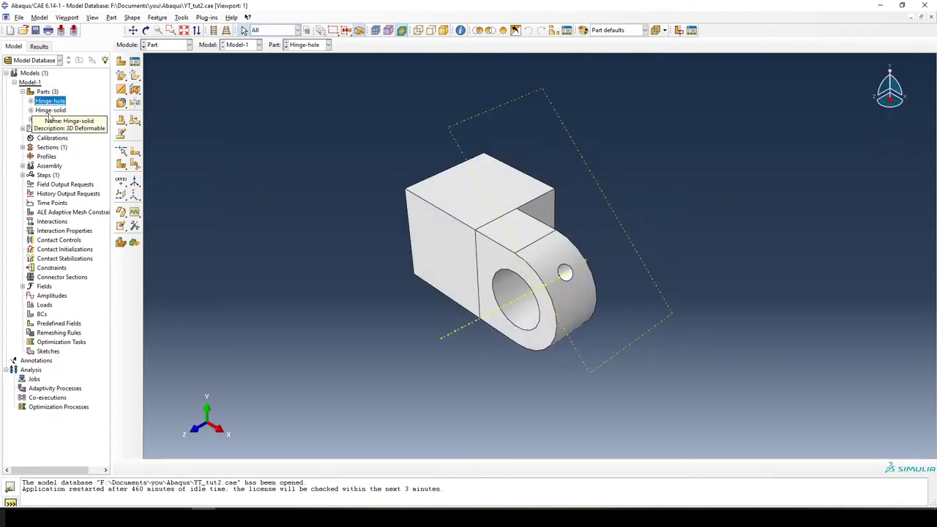
{"action": "double_click", "coordinate": [49, 111]}
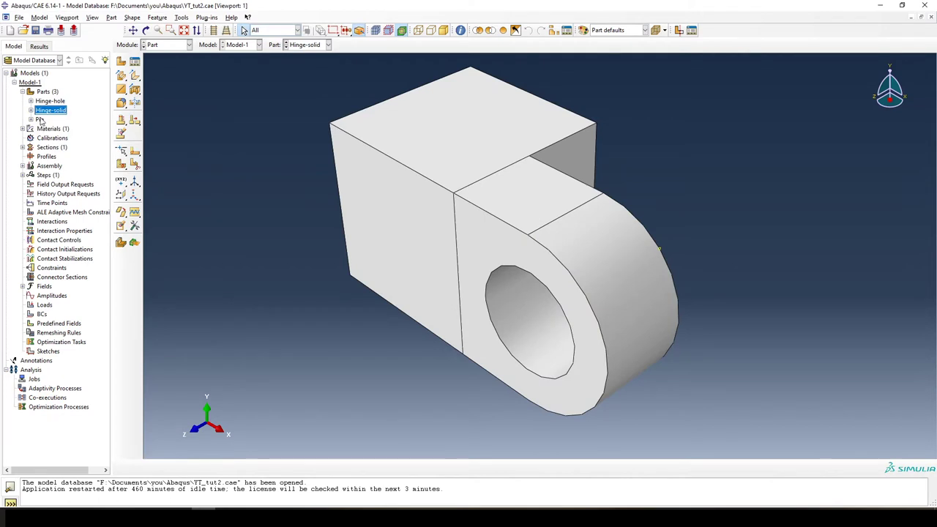
{"action": "double_click", "coordinate": [41, 119]}
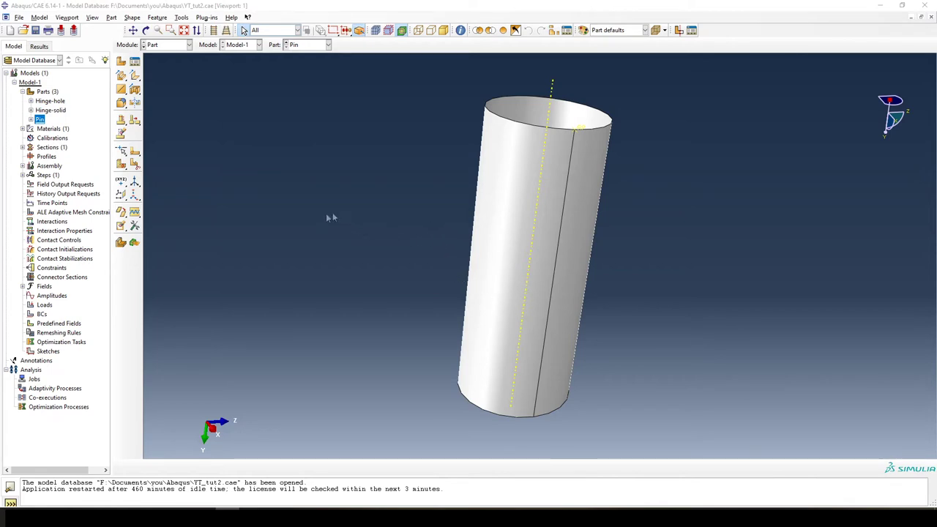
{"action": "left_click", "coordinate": [445, 240]}
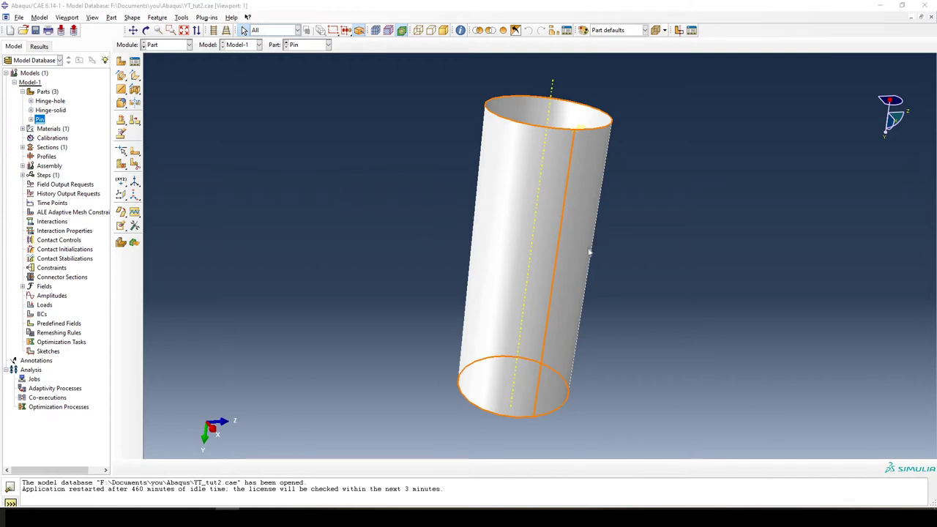
{"action": "left_click", "coordinate": [335, 230]}
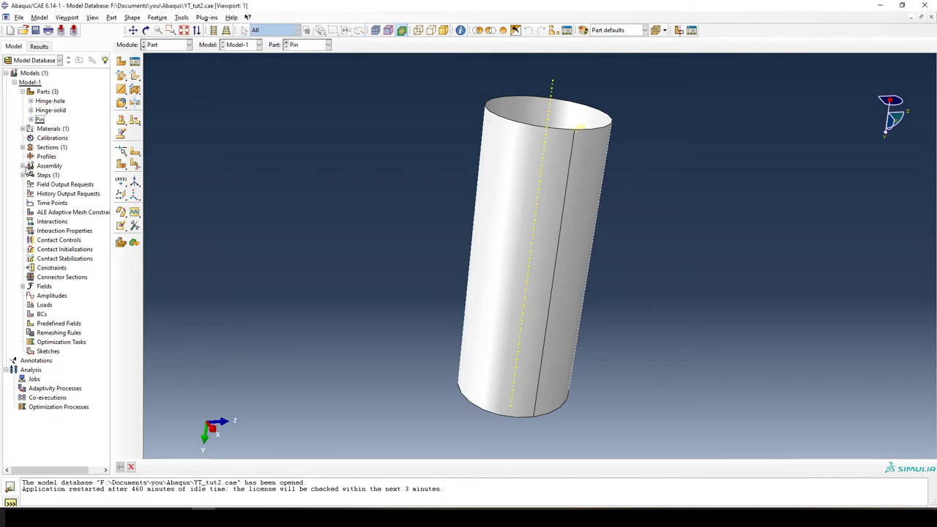
- Create a dependent (mesh on part) assembly instance of the Hinge-hole part
{"action": "left_click", "coordinate": [23, 167]}
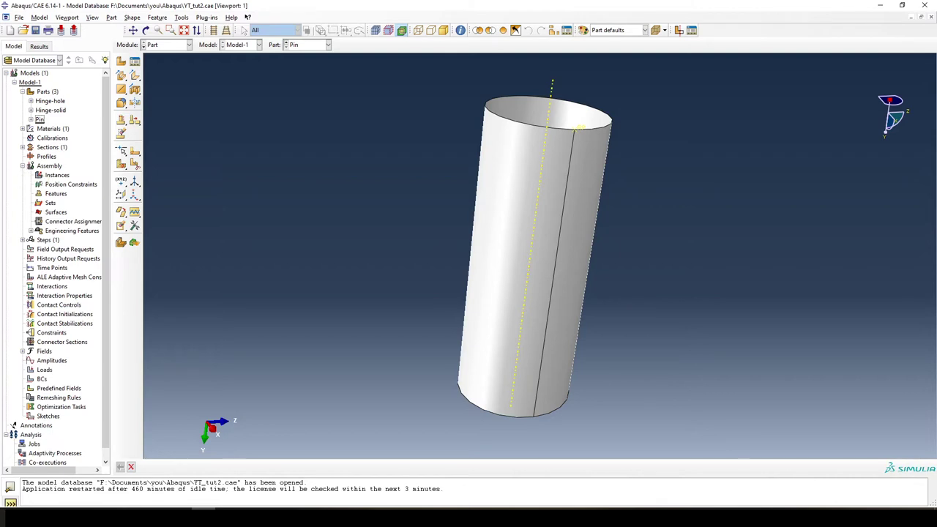
{"action": "double_click", "coordinate": [58, 176]}
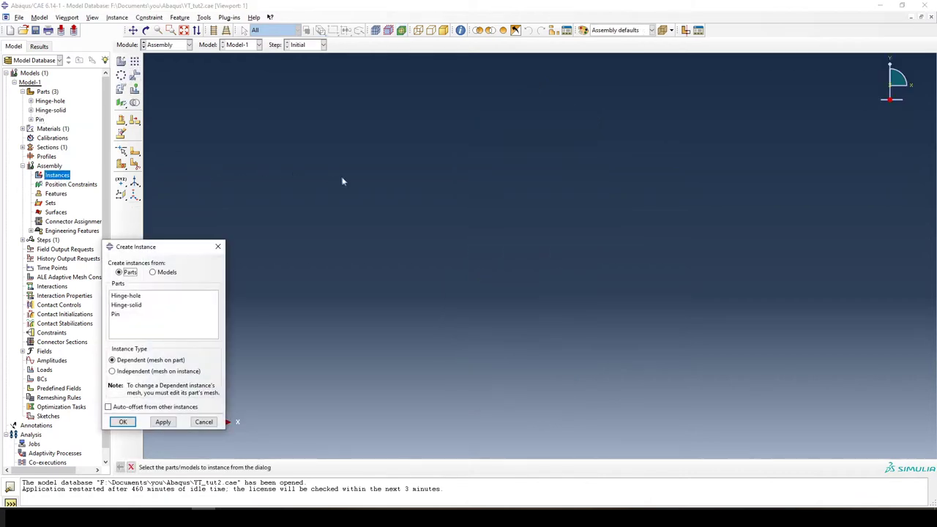
{"action": "left_click_drag", "start_coordinate": [183, 250], "coordinate": [425, 115]}
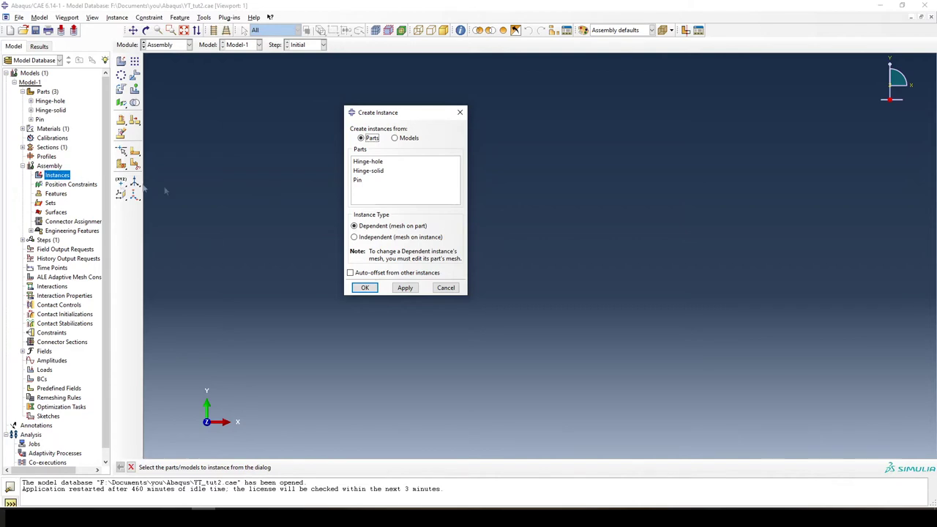
{"action": "left_click_drag", "start_coordinate": [379, 118], "coordinate": [412, 131]}
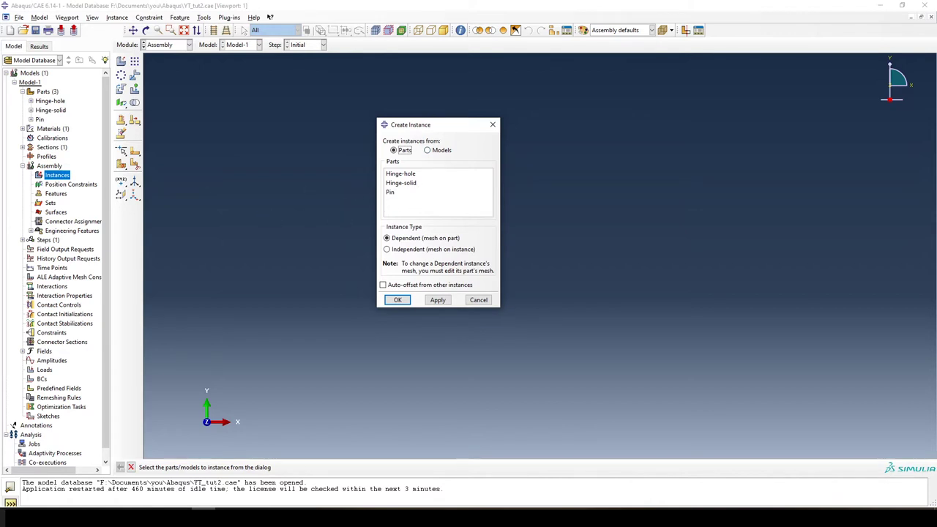
{"action": "left_click", "coordinate": [411, 176]}
{"action": "left_click_drag", "start_coordinate": [429, 132], "coordinate": [257, 117]}
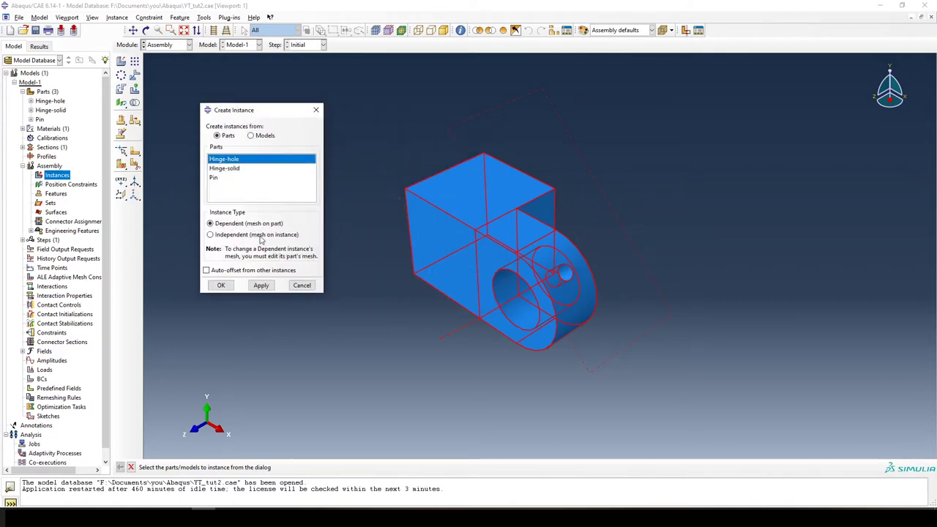
{"action": "left_click", "coordinate": [227, 169]}
{"action": "left_click", "coordinate": [232, 161]}
{"action": "left_click", "coordinate": [232, 171]}
{"action": "left_click", "coordinate": [230, 159]}
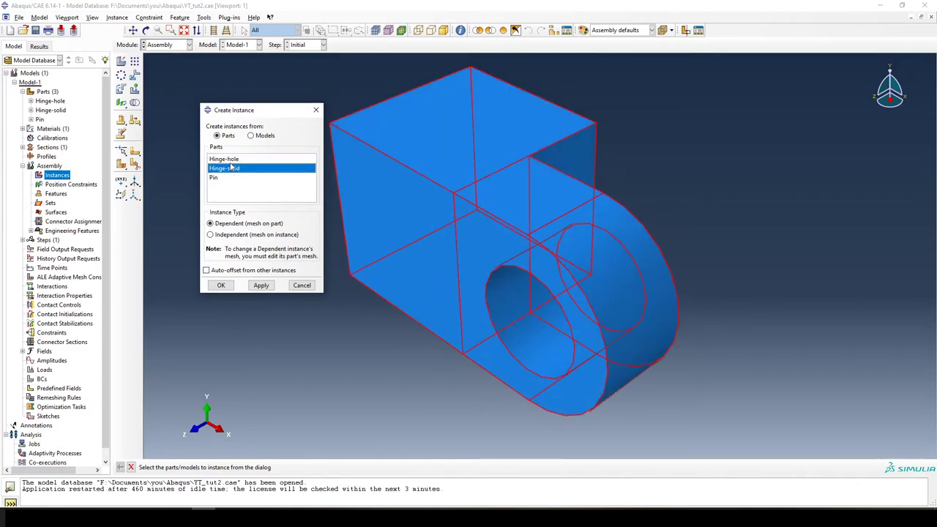
{"action": "left_click", "coordinate": [220, 178]}
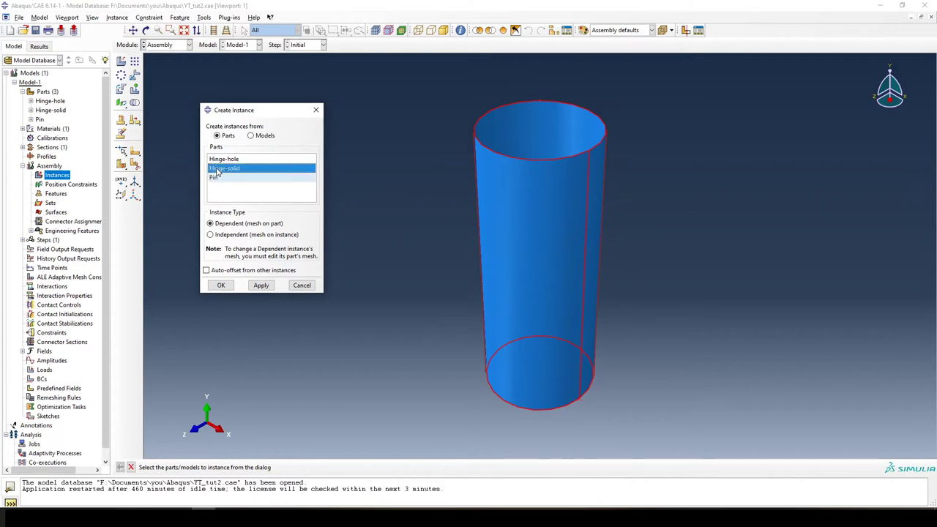
{"action": "left_click", "coordinate": [227, 169]}
{"action": "left_click", "coordinate": [235, 159]}
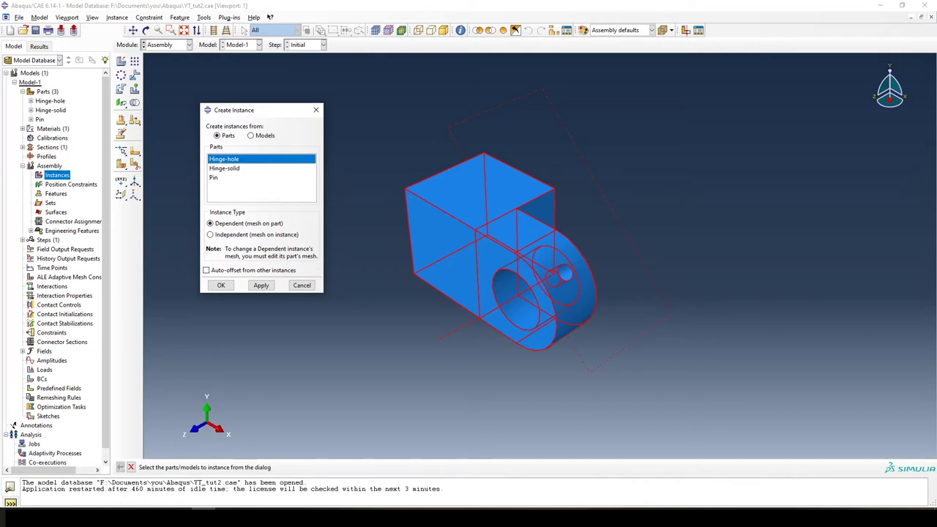
{"action": "left_click", "coordinate": [261, 286]}
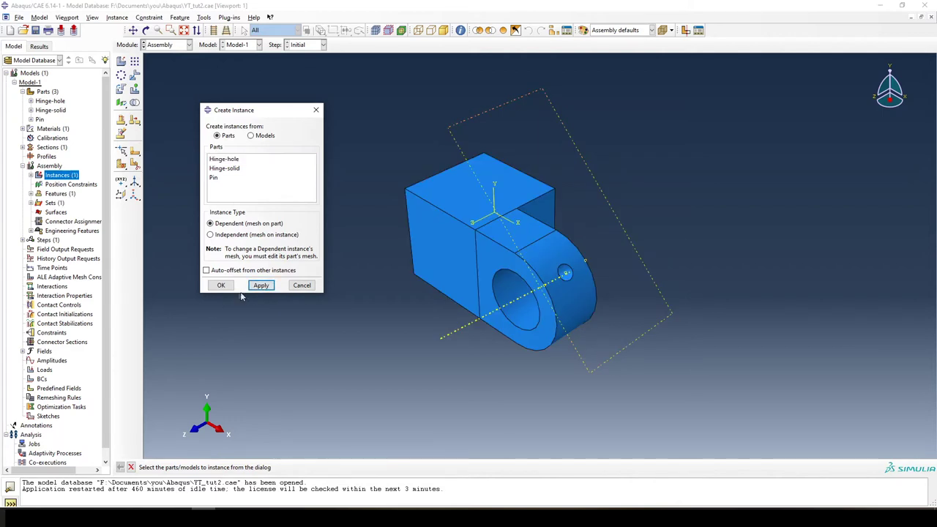
- Add a dependent assembly instance of the Hinge-solid part, auto-offset from the other instances
{"action": "mouse_move", "coordinate": [269, 118]}
{"action": "left_mouse_down"}
{"action": "mouse_move", "coordinate": [252, 110]}
{"action": "mouse_move", "coordinate": [259, 101]}
{"action": "left_mouse_up"}
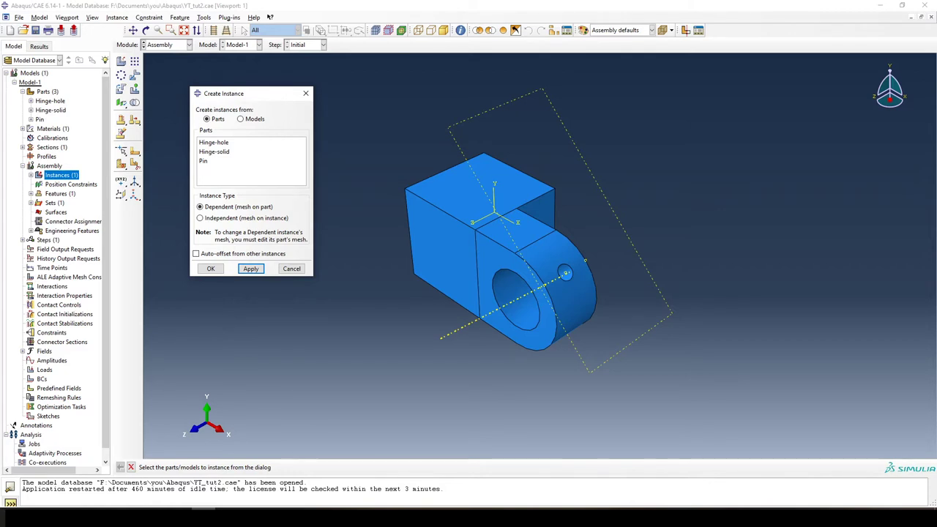
{"action": "left_click", "coordinate": [213, 153]}
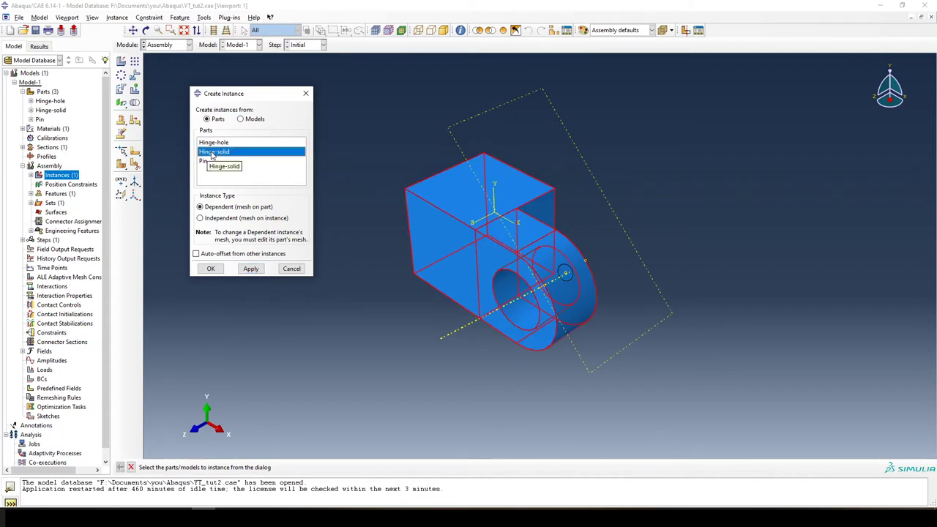
{"action": "left_click", "coordinate": [220, 254]}
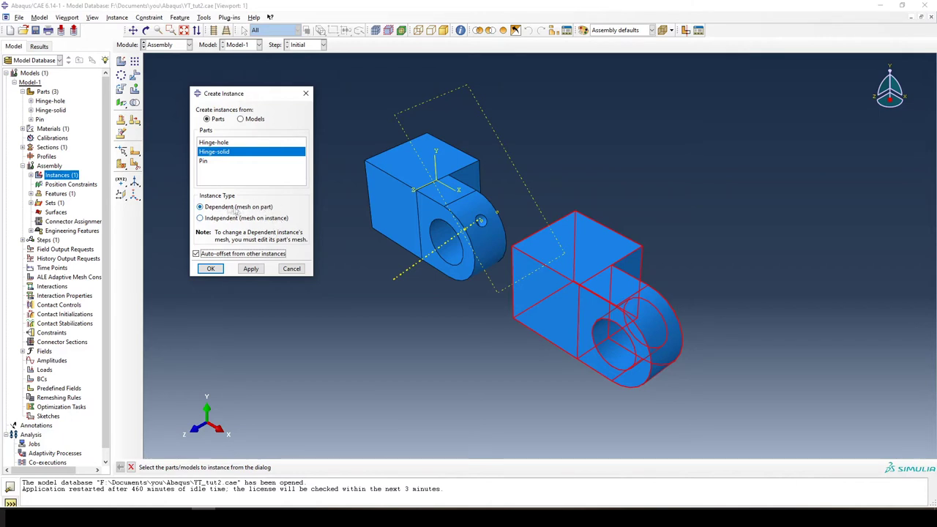
{"action": "left_click", "coordinate": [222, 163]}
{"action": "left_click", "coordinate": [243, 153]}
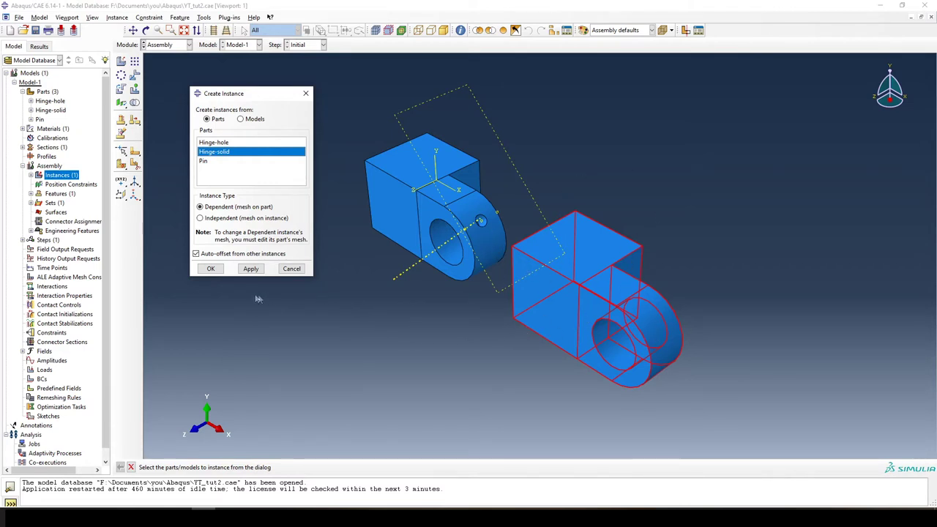
{"action": "left_click", "coordinate": [210, 269]}
- Compare the two hinge instances with the reference image of the finished hinge assembly in Snip & Sketch
{"action": "scroll", "coordinate": [548, 197], "scroll_direction": "up", "scroll_amount": 1}
{"action": "scroll", "coordinate": [527, 209], "scroll_direction": "down", "scroll_amount": 3}
{"action": "scroll", "coordinate": [513, 220], "scroll_direction": "up", "scroll_amount": 2}
{"action": "scroll", "coordinate": [512, 220], "scroll_direction": "up", "scroll_amount": 1}
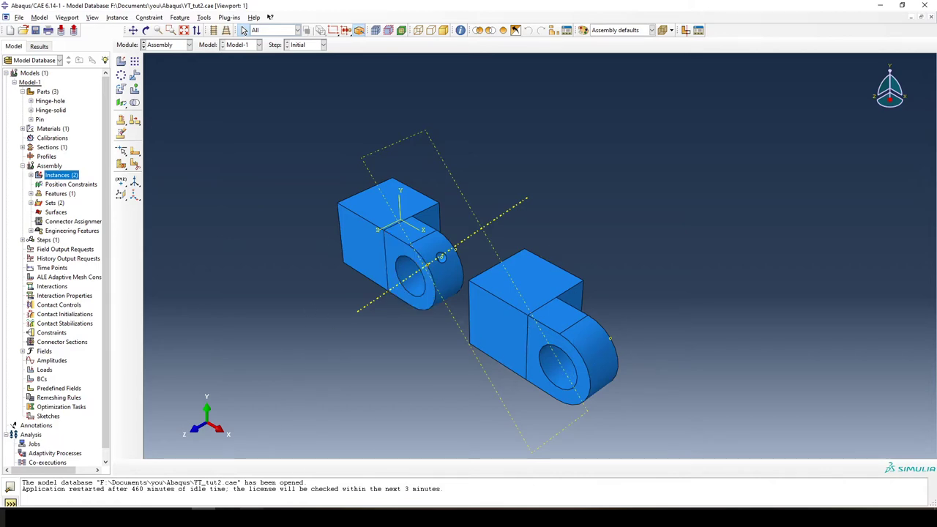
{"action": "key", "text": "alt+Tab"}
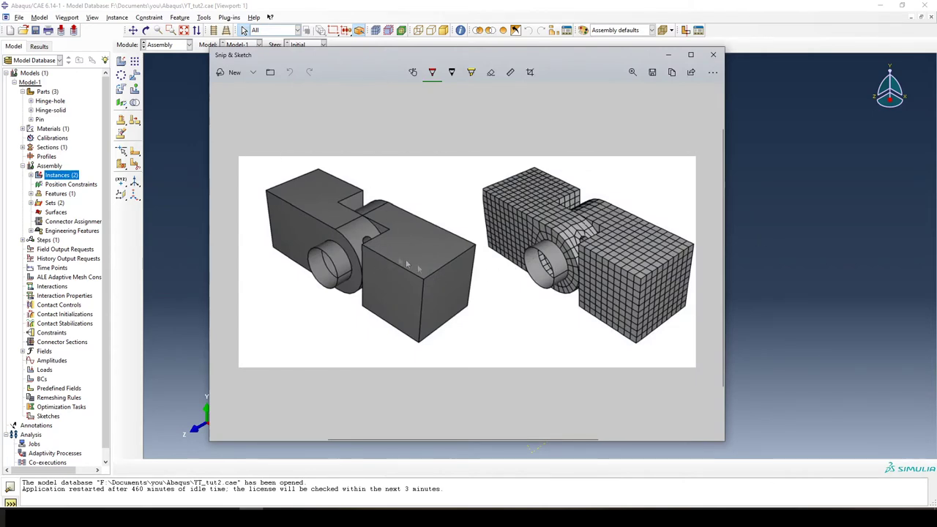
{"action": "left_click", "coordinate": [762, 244]}
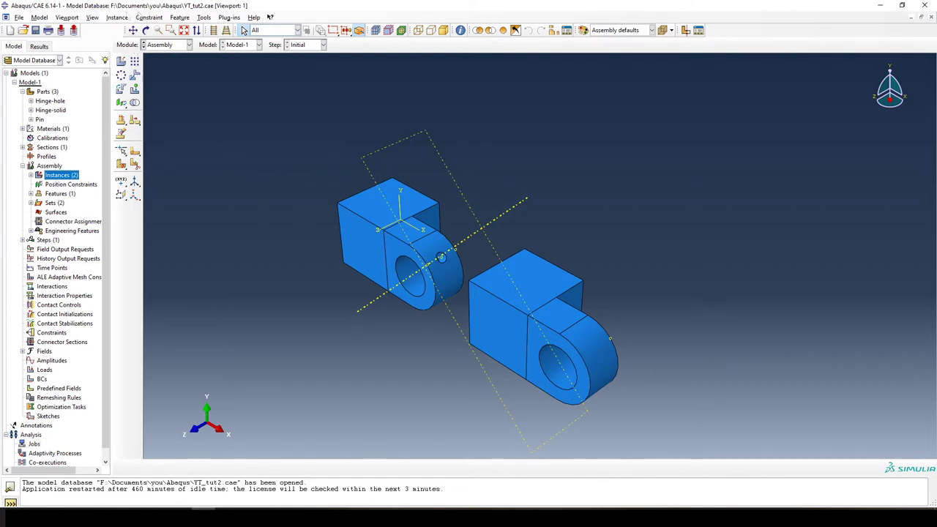
- Hide all datum points, axes, planes and coordinate systems through the assembly display options
{"action": "left_click", "coordinate": [93, 18]}
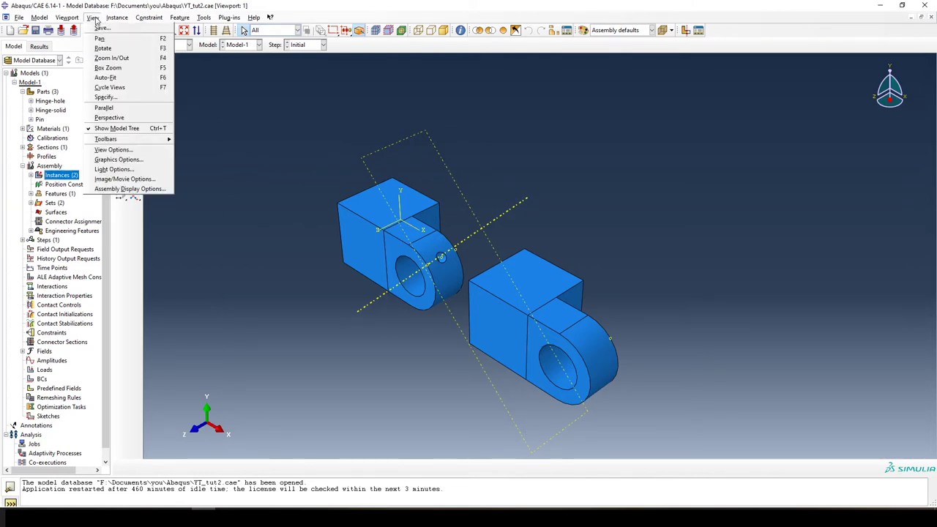
{"action": "left_click", "coordinate": [155, 188]}
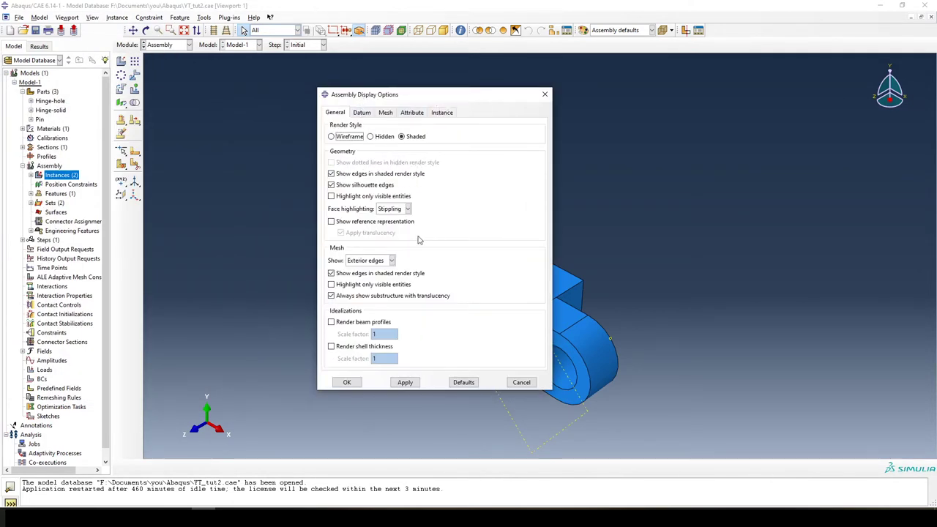
{"action": "left_click", "coordinate": [362, 115]}
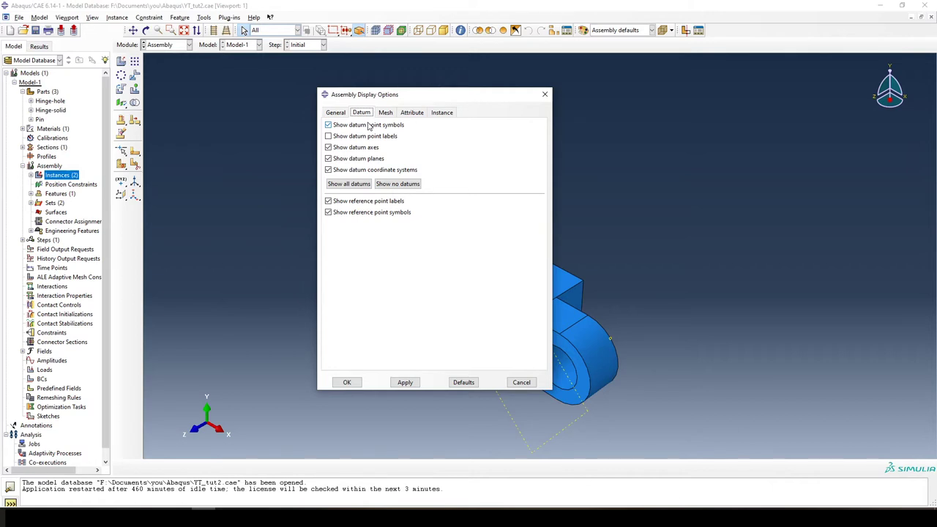
{"action": "left_click", "coordinate": [407, 188]}
{"action": "left_click", "coordinate": [405, 382]}
{"action": "left_click_drag", "start_coordinate": [464, 95], "coordinate": [211, 58]}
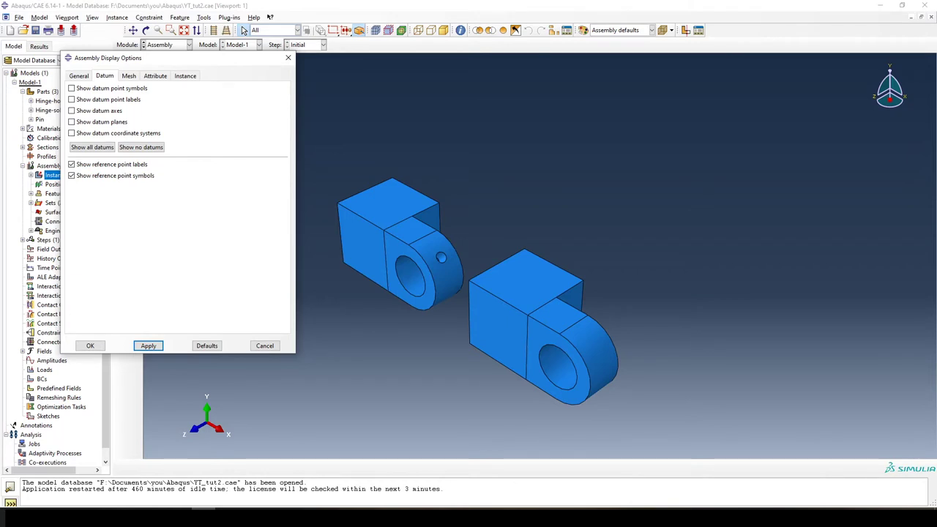
{"action": "left_click", "coordinate": [87, 348]}
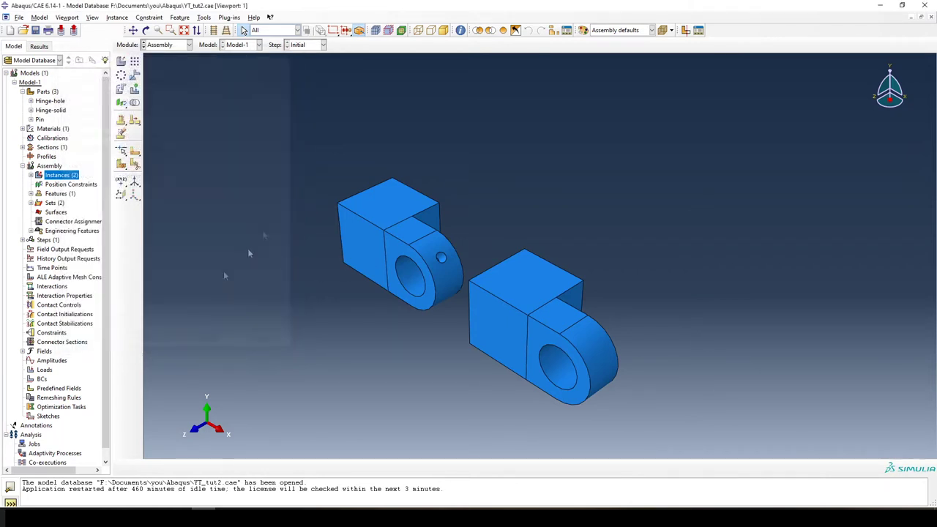
{"action": "scroll", "coordinate": [475, 291], "scroll_direction": "up", "scroll_amount": 2}
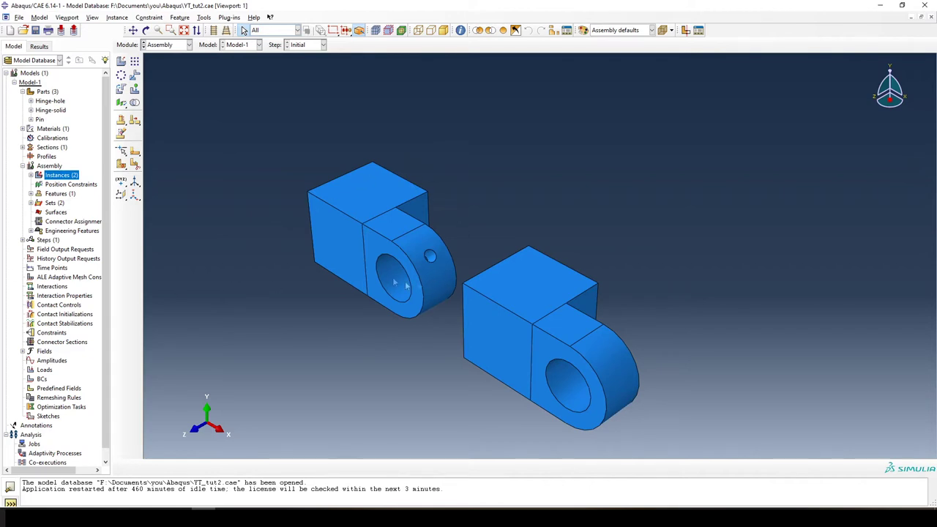
{"action": "left_click", "coordinate": [387, 211]}
{"action": "middle_click", "coordinate": [580, 323]}
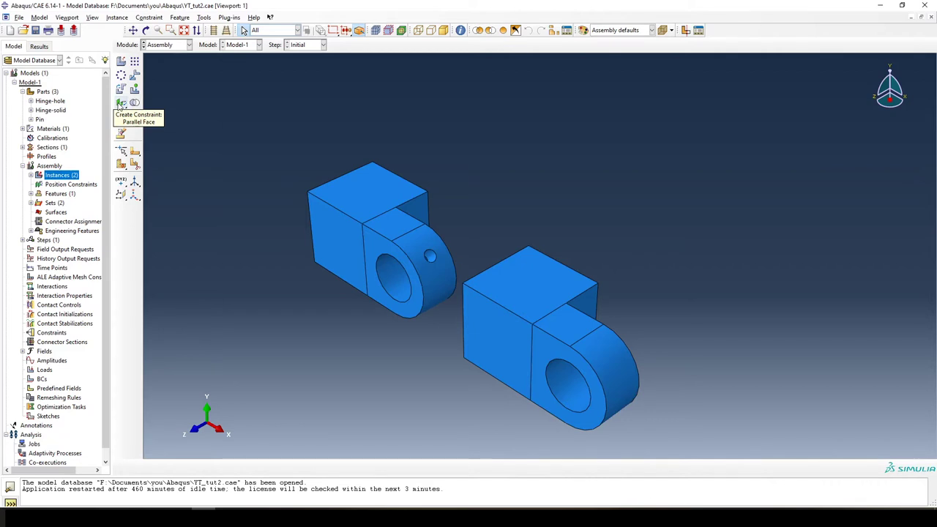
{"action": "mouse_move", "coordinate": [120, 107]}
{"action": "left_mouse_down"}
{"action": "mouse_move", "coordinate": [132, 117]}
{"action": "mouse_move", "coordinate": [120, 107]}
{"action": "left_mouse_up"}
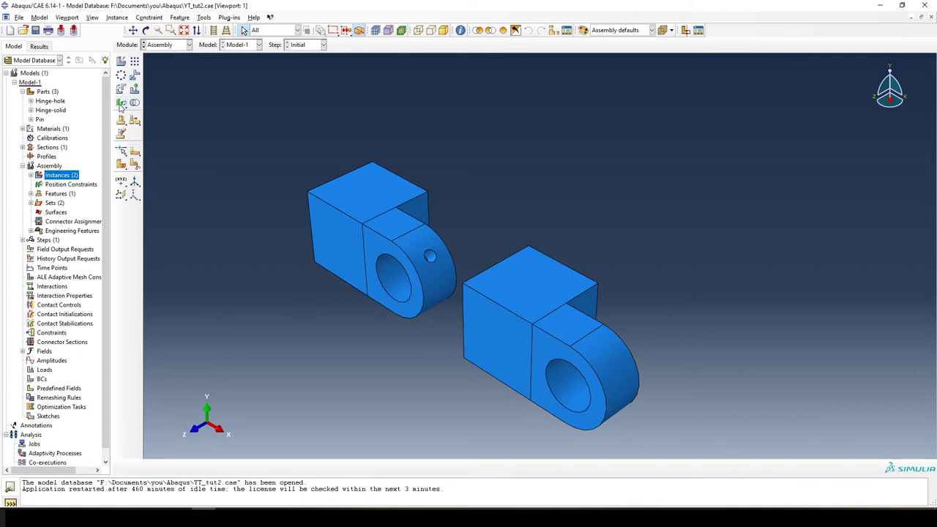
{"action": "left_click_drag", "start_coordinate": [122, 106], "coordinate": [122, 107]}
{"action": "left_click", "coordinate": [121, 105]}
{"action": "left_click", "coordinate": [121, 105]}
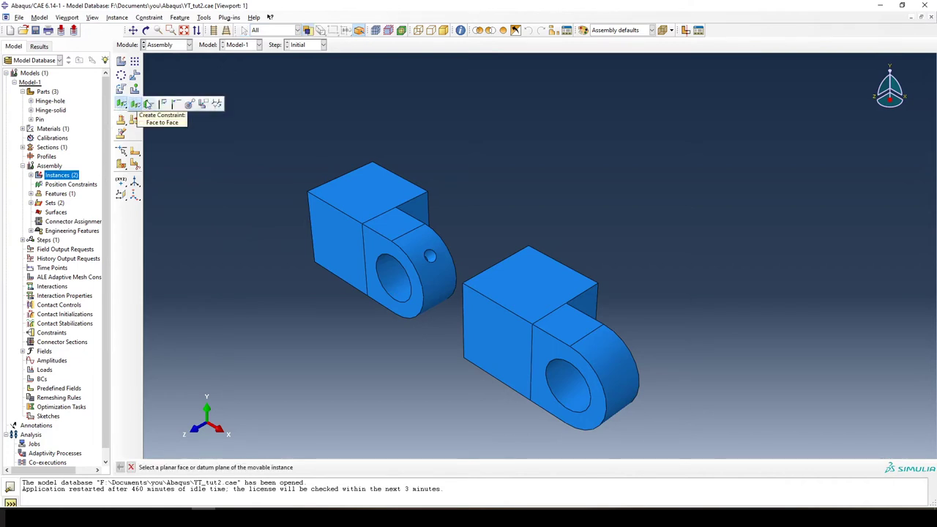
- Apply a Face to Face constraint from the Hinge-solid block's inner face to the matching Hinge-hole face, with flipped direction and distance 0.0
{"action": "left_click", "coordinate": [150, 17]}
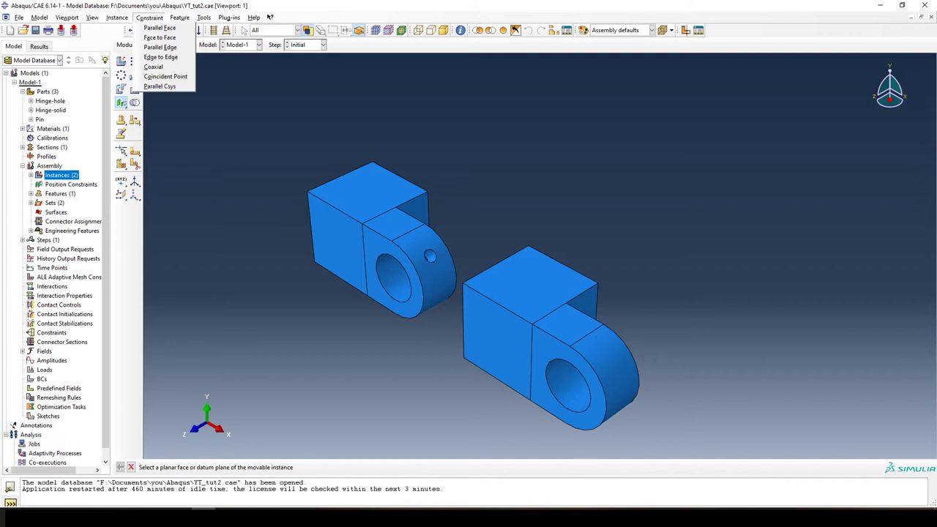
{"action": "left_click", "coordinate": [164, 38]}
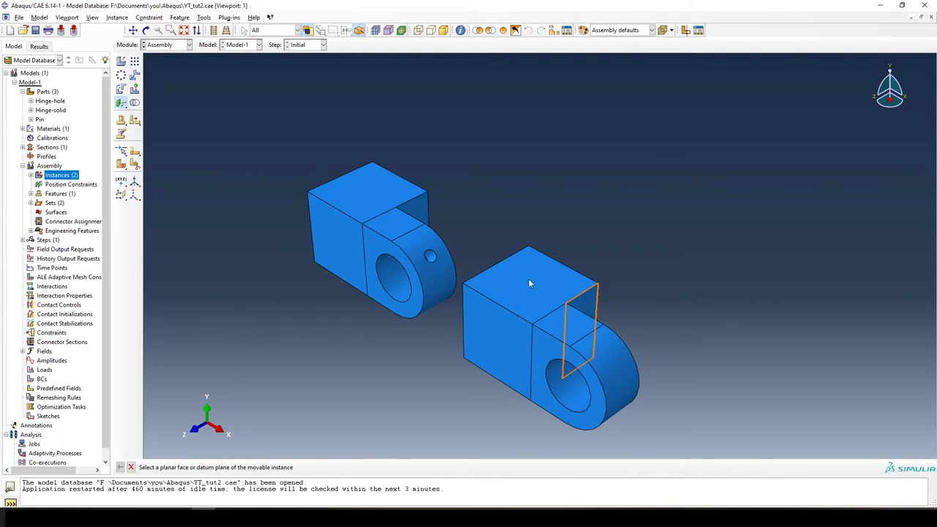
{"action": "left_click", "coordinate": [585, 304]}
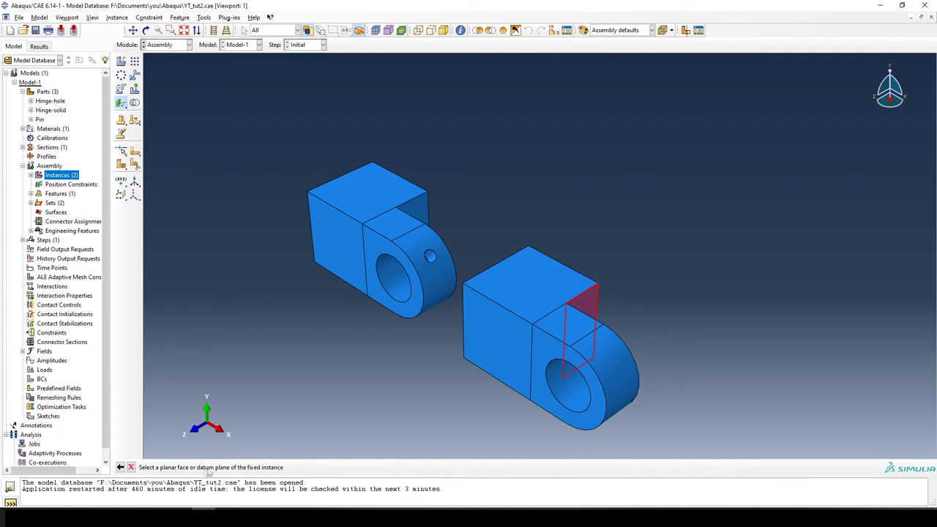
{"action": "left_click", "coordinate": [419, 212]}
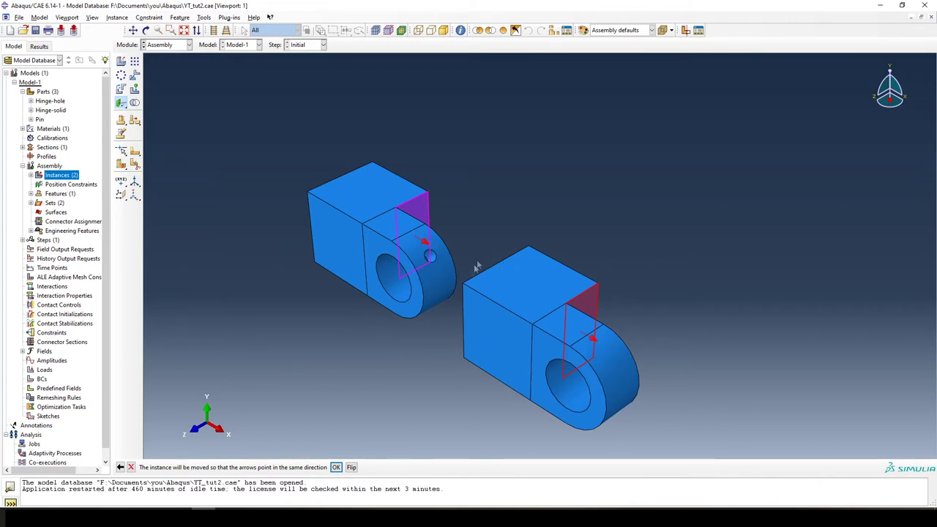
{"action": "left_click", "coordinate": [353, 467]}
{"action": "left_click", "coordinate": [336, 467]}
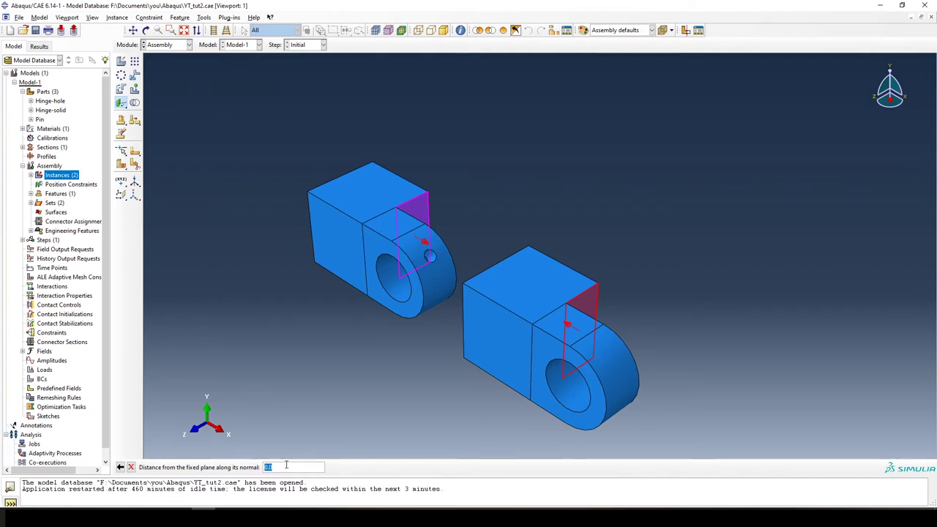
{"action": "type", "text": "0.0"}
{"action": "key", "text": "Return"}
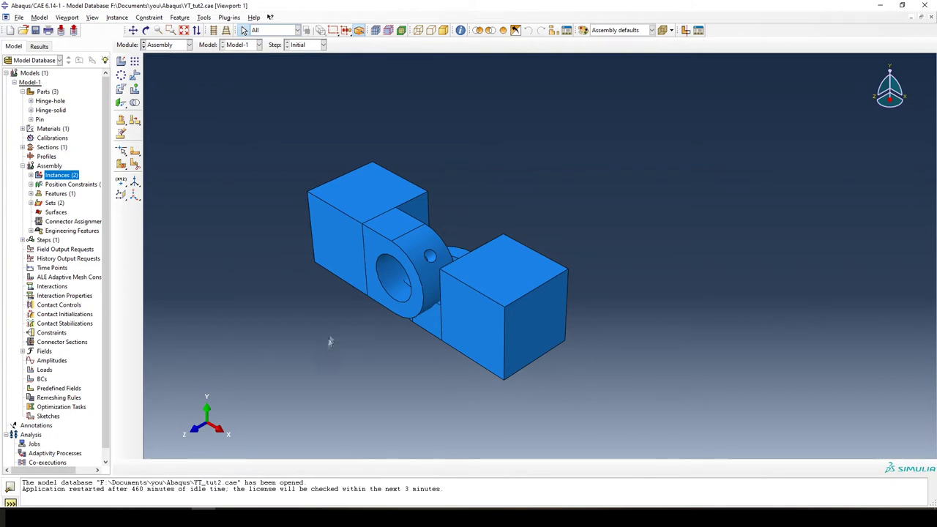
- Examine the relative position and hole alignment of the two hinge instances from several angles
{"action": "left_click_drag", "start_coordinate": [332, 342], "coordinate": [355, 293], "text": "ctrl+alt"}
{"action": "left_click", "coordinate": [146, 30]}
{"action": "left_click_drag", "start_coordinate": [454, 344], "coordinate": [417, 169]}
{"action": "scroll", "coordinate": [423, 176], "scroll_direction": "down", "scroll_amount": 2}
{"action": "scroll", "coordinate": [428, 182], "scroll_direction": "up", "scroll_amount": 4}
{"action": "scroll", "coordinate": [428, 181], "scroll_direction": "up", "scroll_amount": 3}
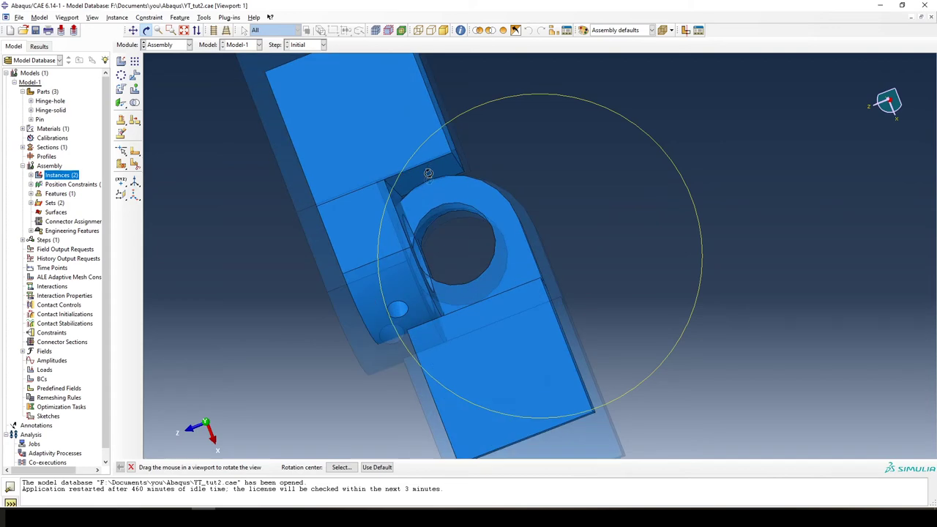
{"action": "scroll", "coordinate": [465, 350], "scroll_direction": "down", "scroll_amount": 4}
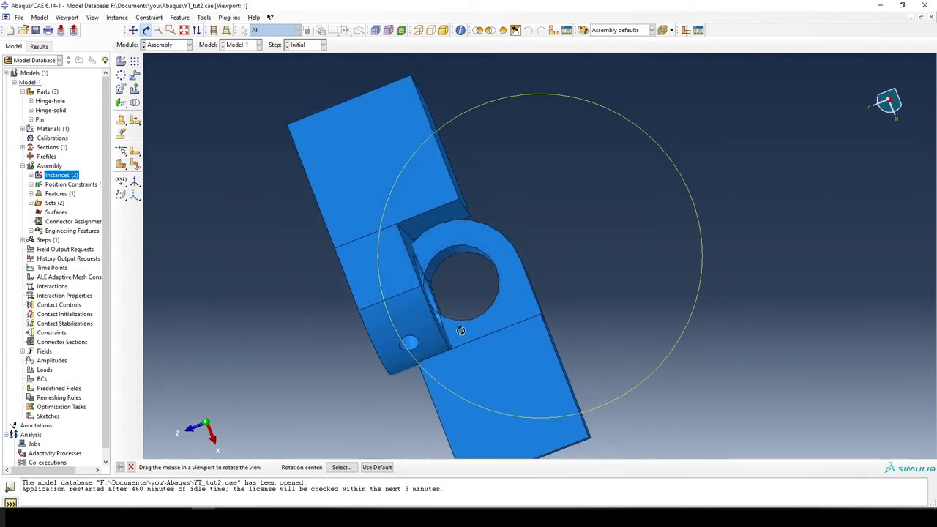
{"action": "left_click_drag", "start_coordinate": [442, 321], "coordinate": [320, 229]}
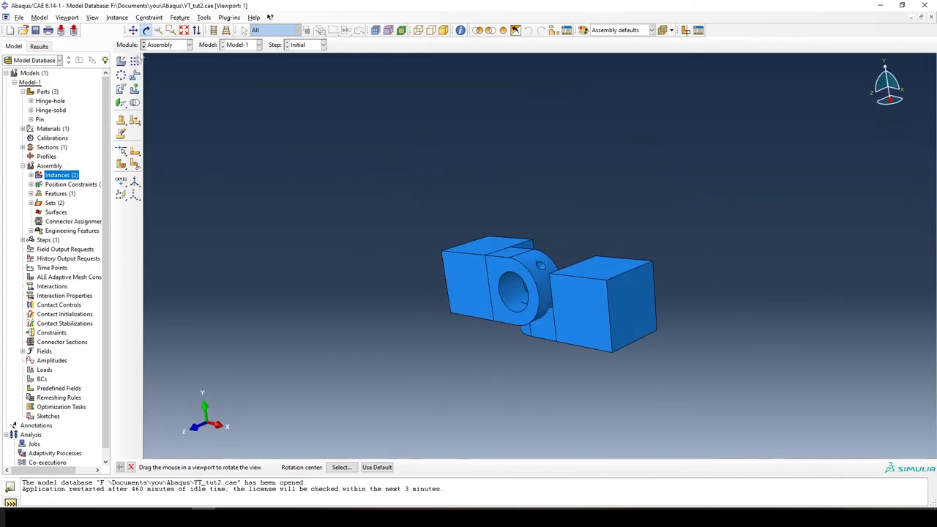
{"action": "left_click", "coordinate": [183, 30]}
{"action": "left_click_drag", "start_coordinate": [516, 181], "coordinate": [305, 270]}
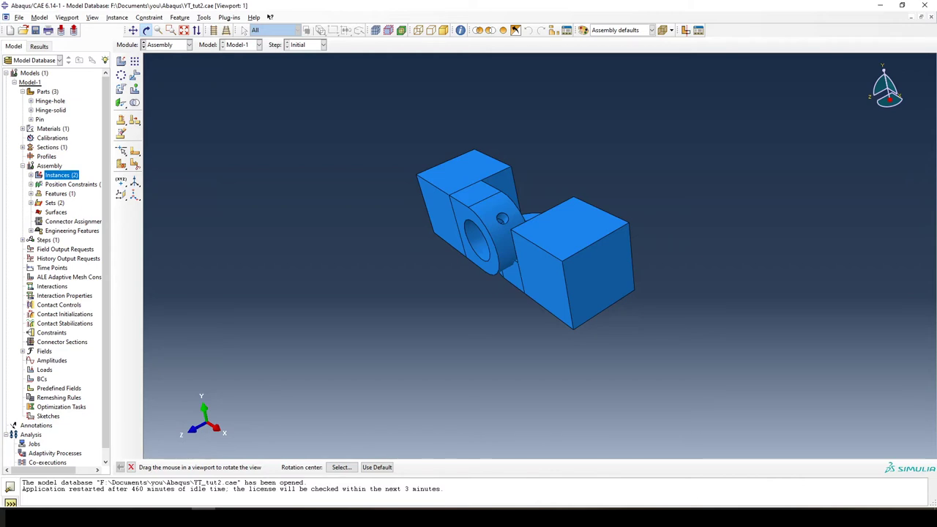
{"action": "left_click_drag", "start_coordinate": [394, 257], "coordinate": [438, 302]}
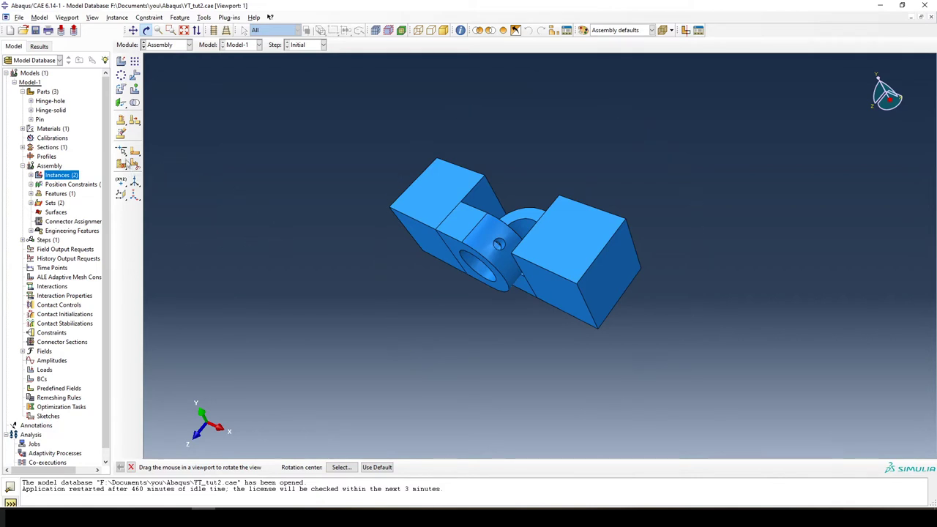
- Using wireframe display, apply a Coaxial constraint from the Hinge-solid bore to the large Hinge-hole bore with flipped direction, and restore shaded display
{"action": "left_click", "coordinate": [145, 18]}
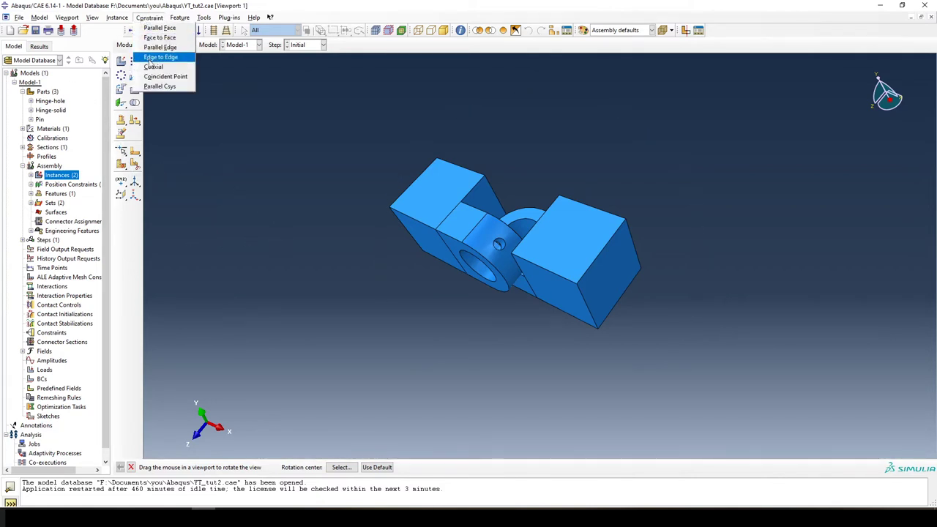
{"action": "left_click", "coordinate": [153, 68]}
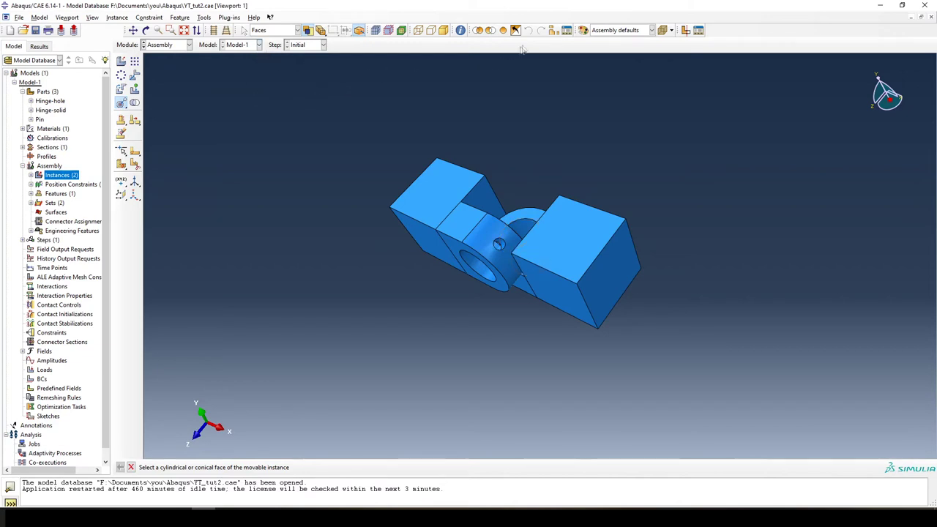
{"action": "left_click", "coordinate": [419, 31]}
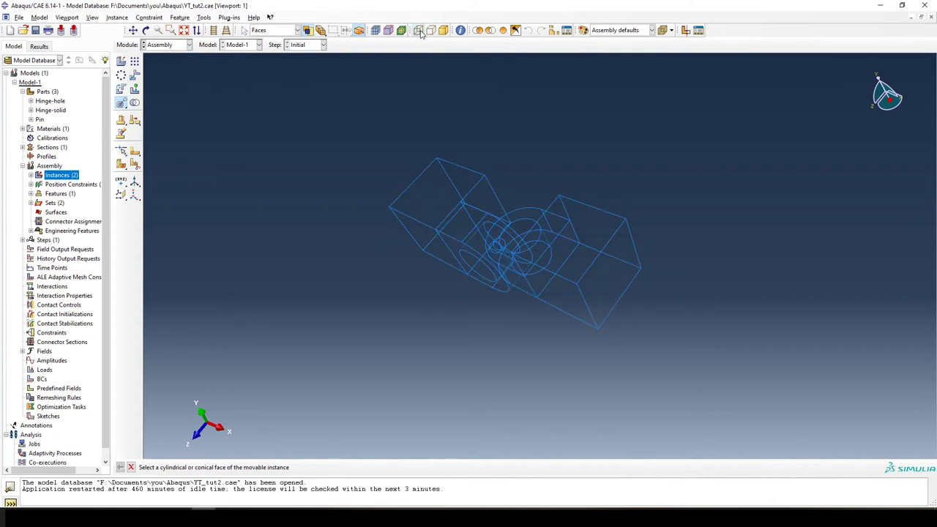
{"action": "scroll", "coordinate": [510, 231], "scroll_direction": "up", "scroll_amount": 3}
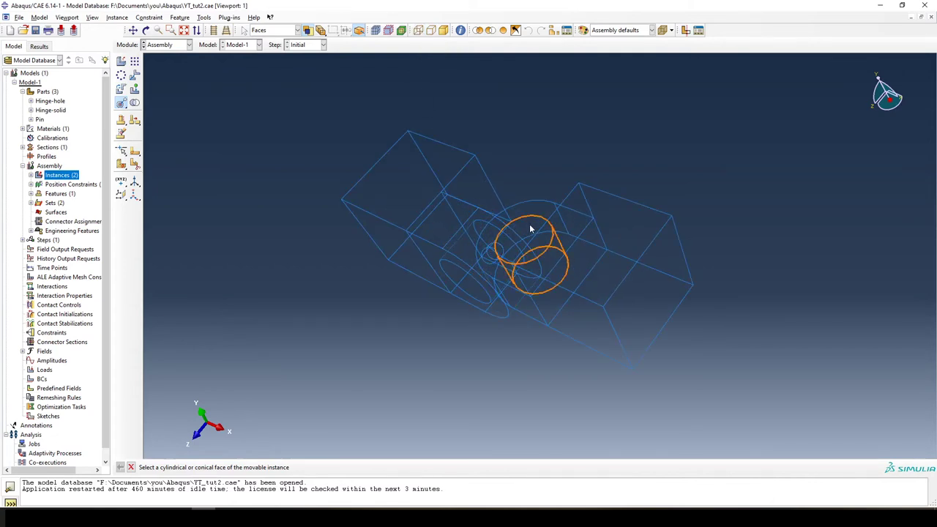
{"action": "left_click", "coordinate": [532, 229]}
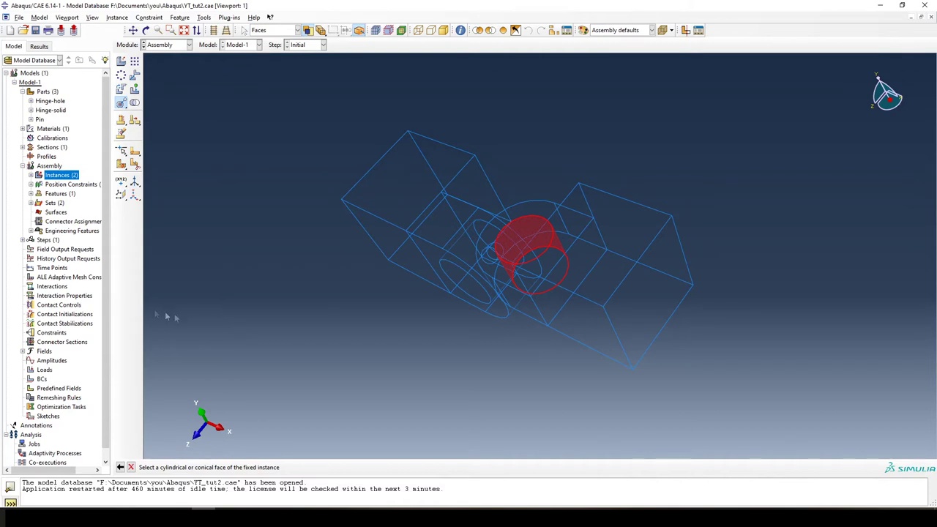
{"action": "left_click", "coordinate": [459, 278]}
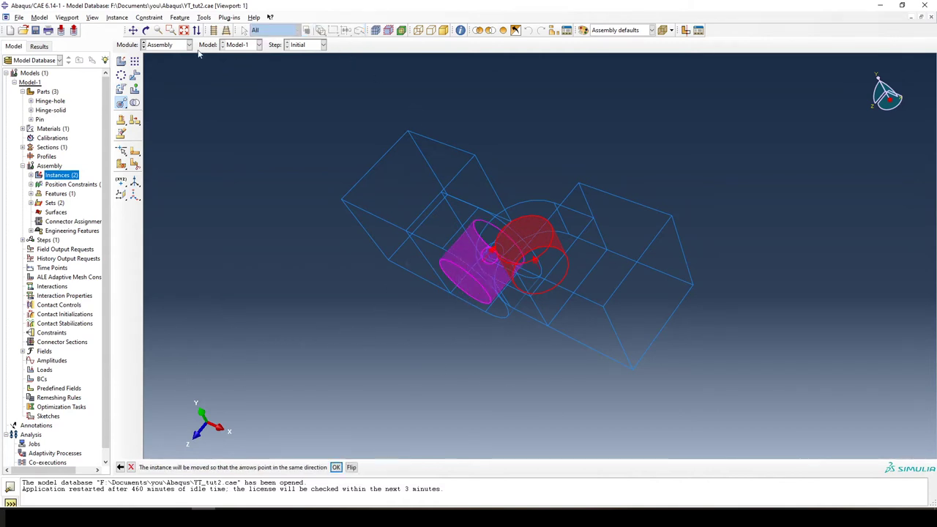
{"action": "left_click", "coordinate": [146, 30]}
{"action": "left_click_drag", "start_coordinate": [468, 280], "coordinate": [402, 340]}
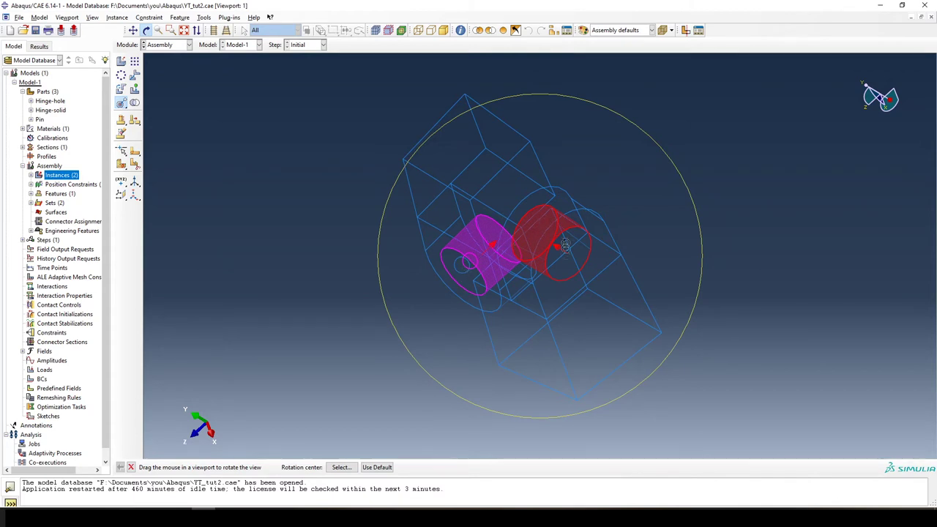
{"action": "left_click_drag", "start_coordinate": [557, 253], "coordinate": [316, 277]}
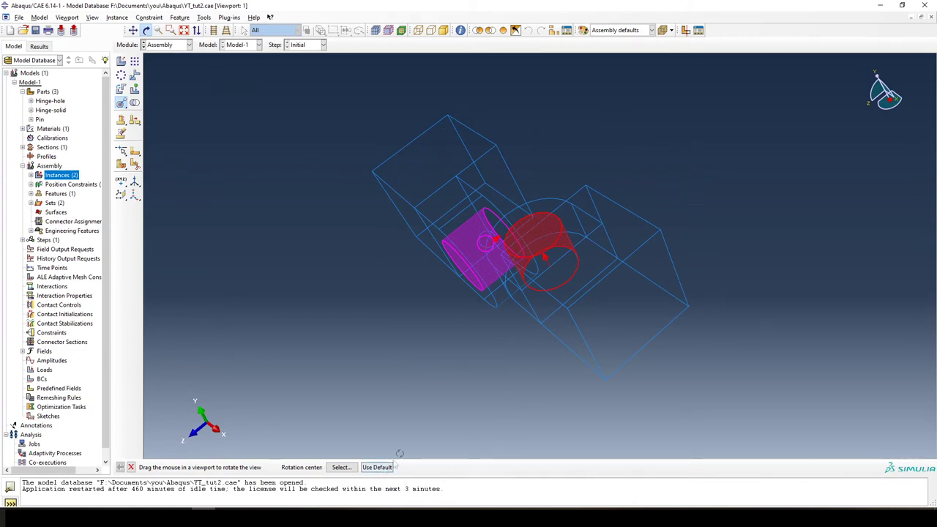
{"action": "key", "text": "Escape"}
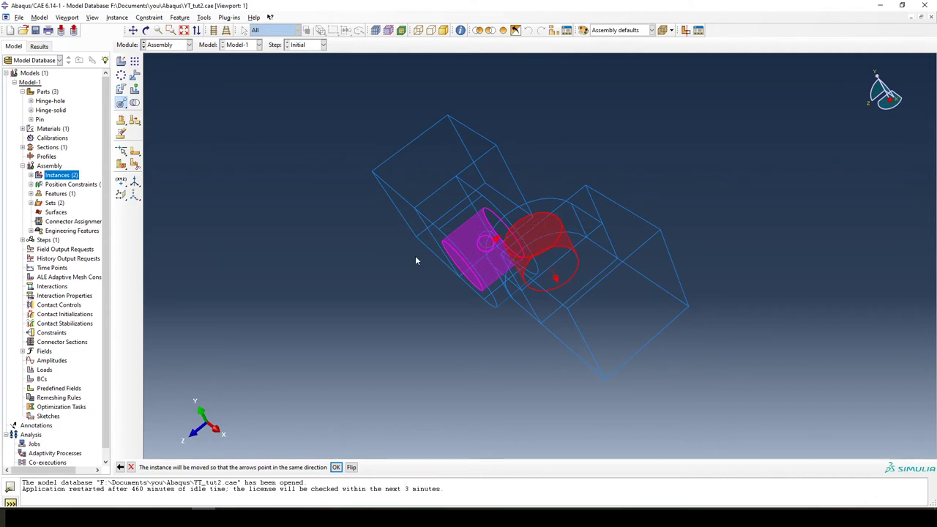
{"action": "left_click", "coordinate": [336, 467]}
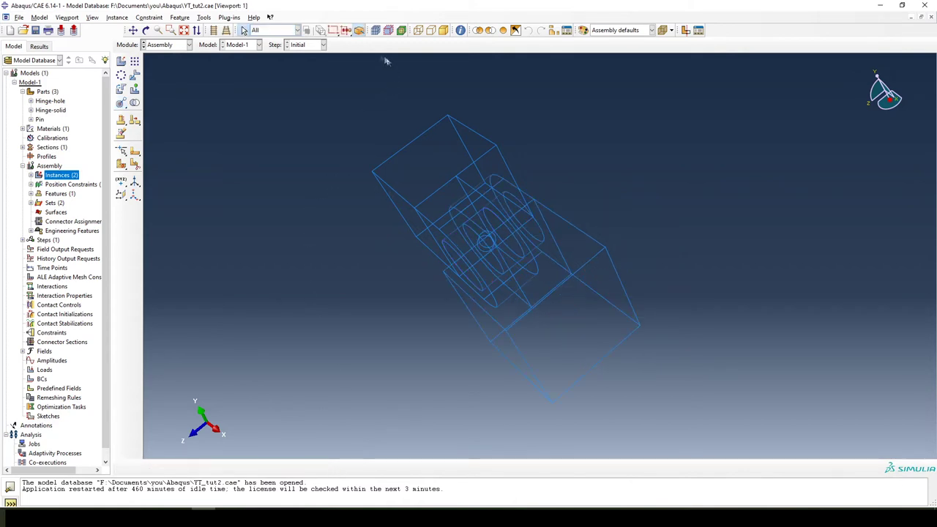
{"action": "left_click", "coordinate": [443, 31]}
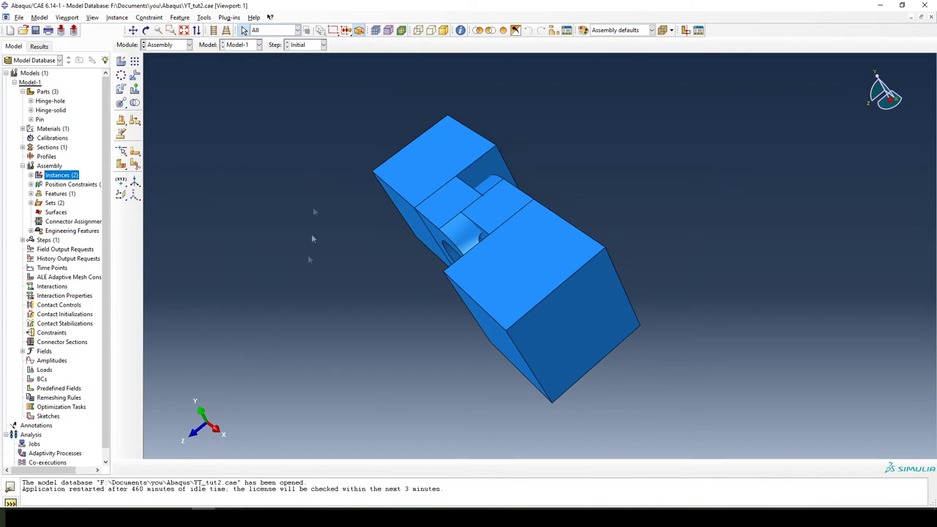
- Apply an Edge to Edge constraint from the Hinge-solid block's upper rear edge to the matching upper rear edge of the Hinge-hole block
{"action": "left_click_drag", "start_coordinate": [394, 248], "coordinate": [384, 303]}
{"action": "left_click_drag", "start_coordinate": [447, 145], "coordinate": [471, 231]}
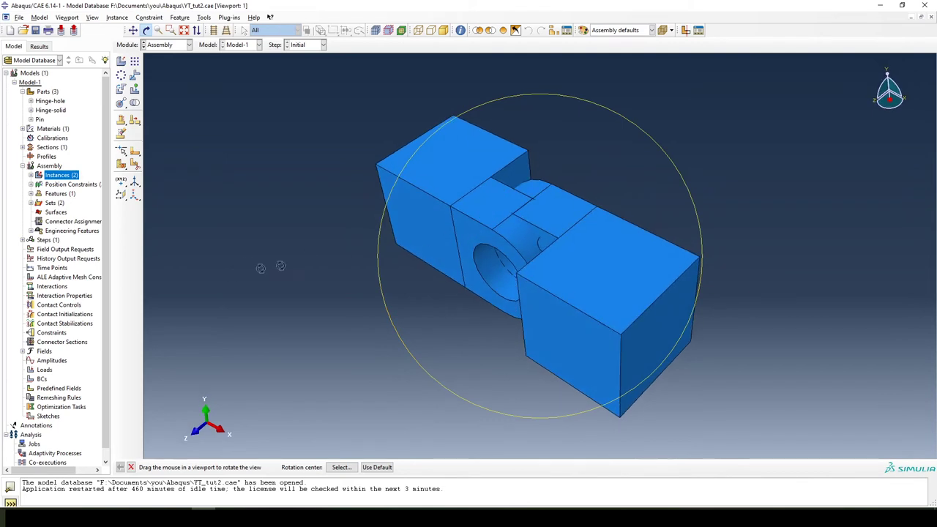
{"action": "left_click", "coordinate": [130, 467]}
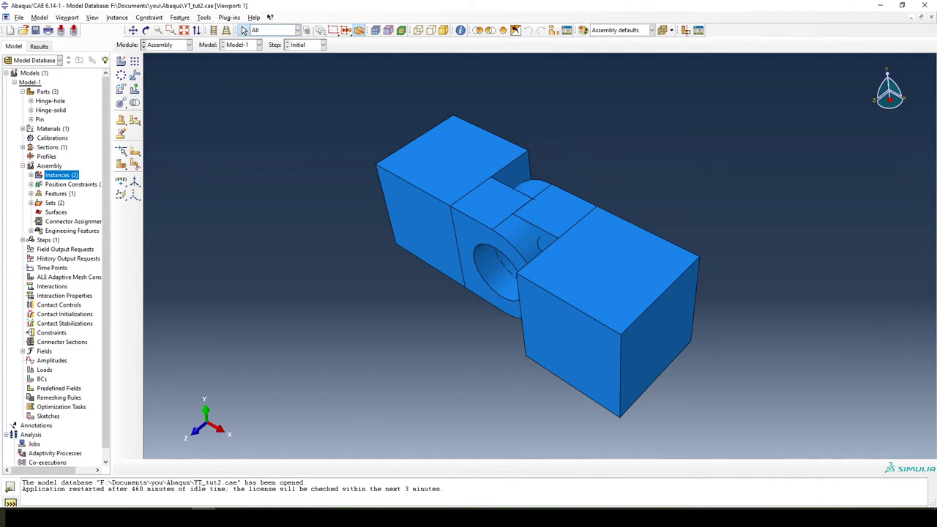
{"action": "left_click", "coordinate": [151, 18]}
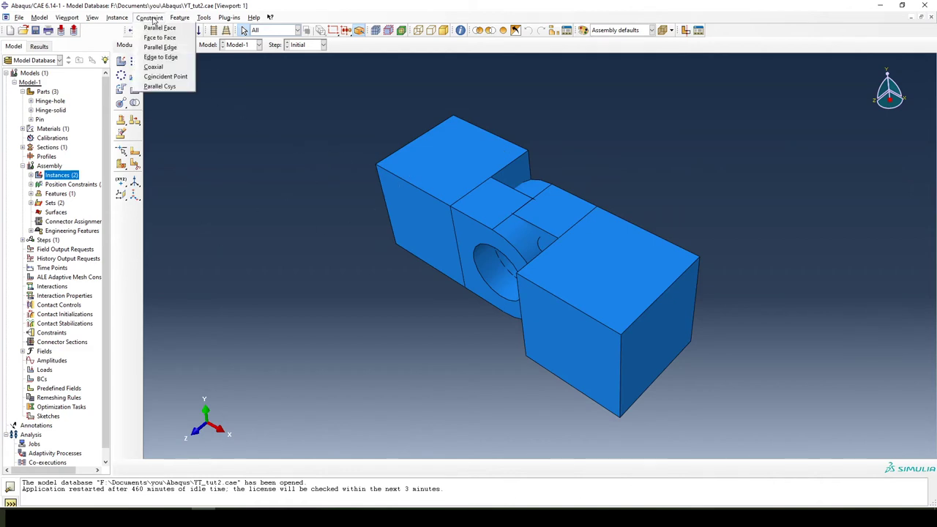
{"action": "left_click", "coordinate": [167, 59]}
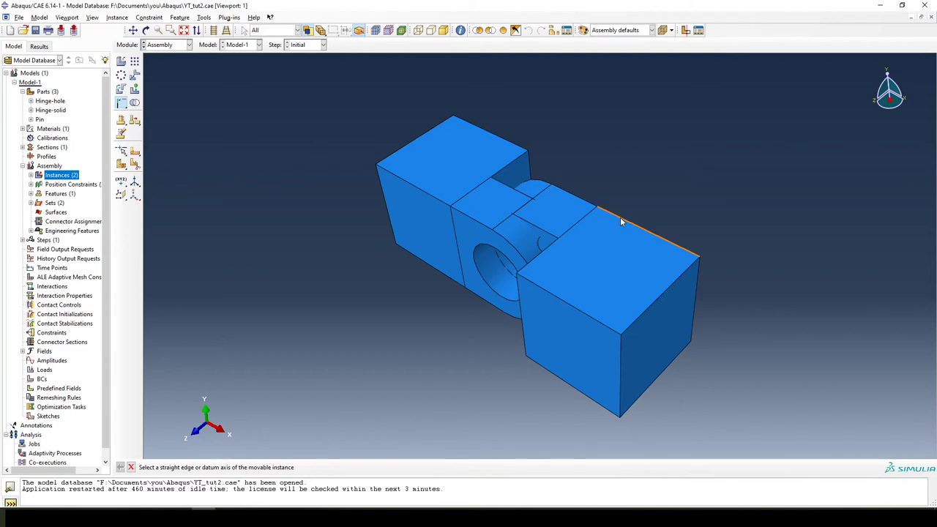
{"action": "left_click", "coordinate": [620, 219]}
{"action": "left_click", "coordinate": [514, 147]}
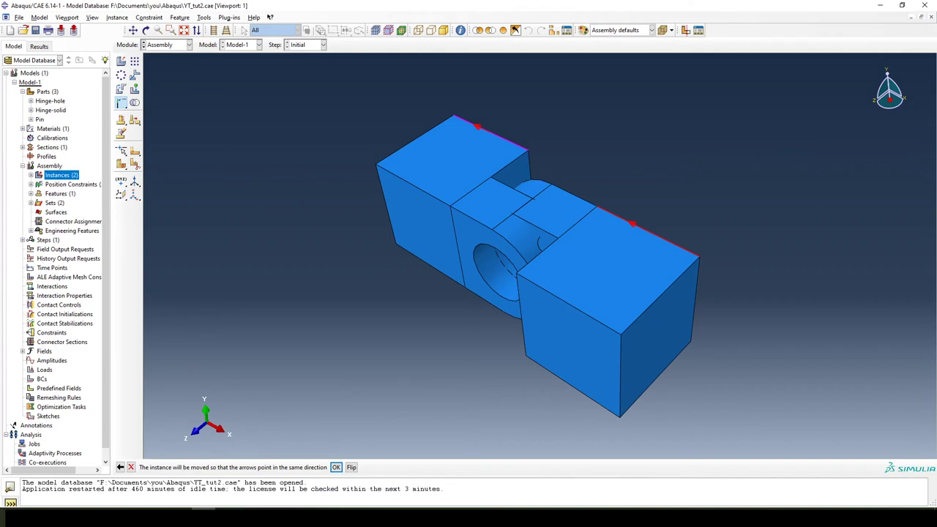
{"action": "left_click", "coordinate": [336, 468]}
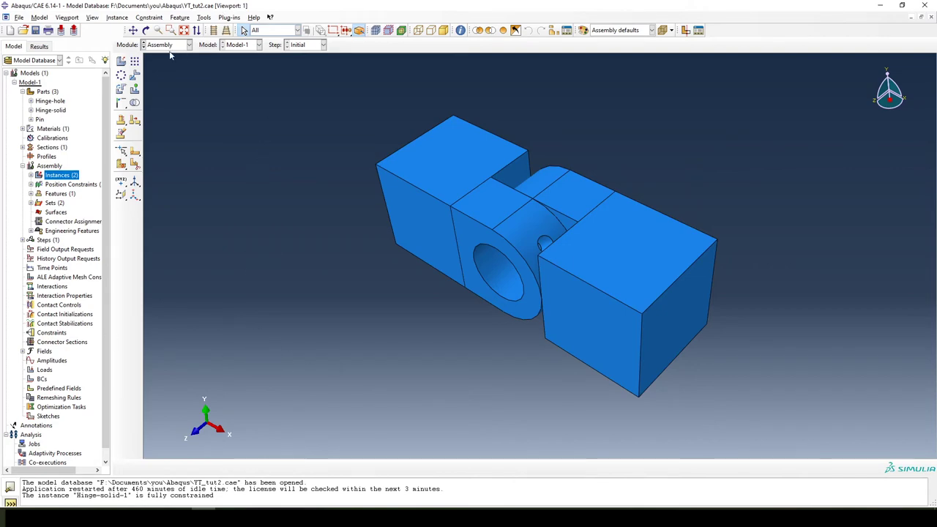
- Add a dependent instance of the Pin part to the assembly, with auto-offset from other instances turned off
{"action": "left_click", "coordinate": [146, 30]}
{"action": "left_click_drag", "start_coordinate": [275, 197], "coordinate": [513, 350]}
{"action": "left_click_drag", "start_coordinate": [162, 455], "coordinate": [136, 425]}
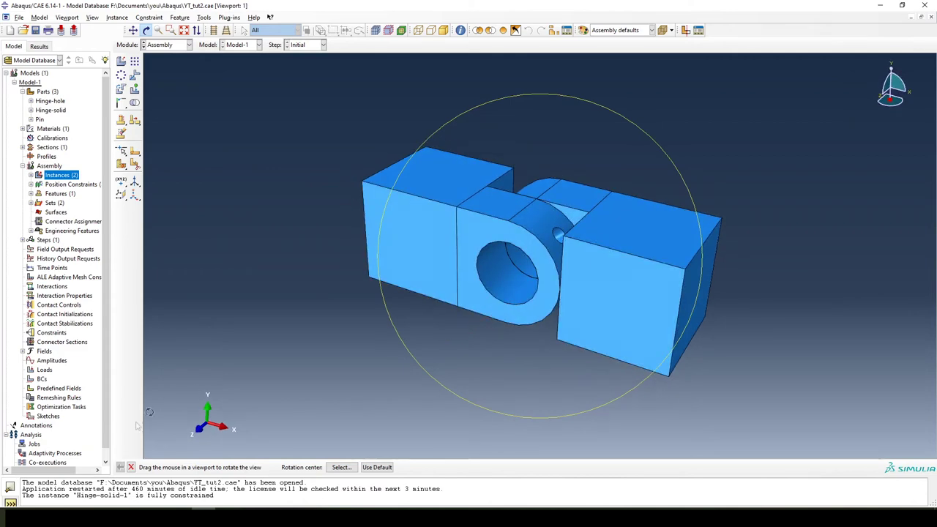
{"action": "left_click", "coordinate": [130, 467]}
{"action": "scroll", "coordinate": [418, 337], "scroll_direction": "down", "scroll_amount": 5}
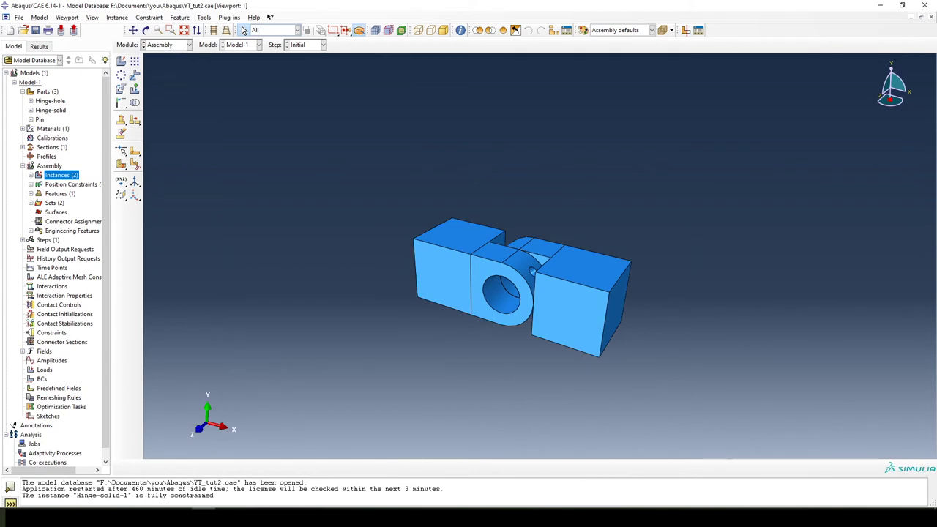
{"action": "double_click", "coordinate": [57, 177]}
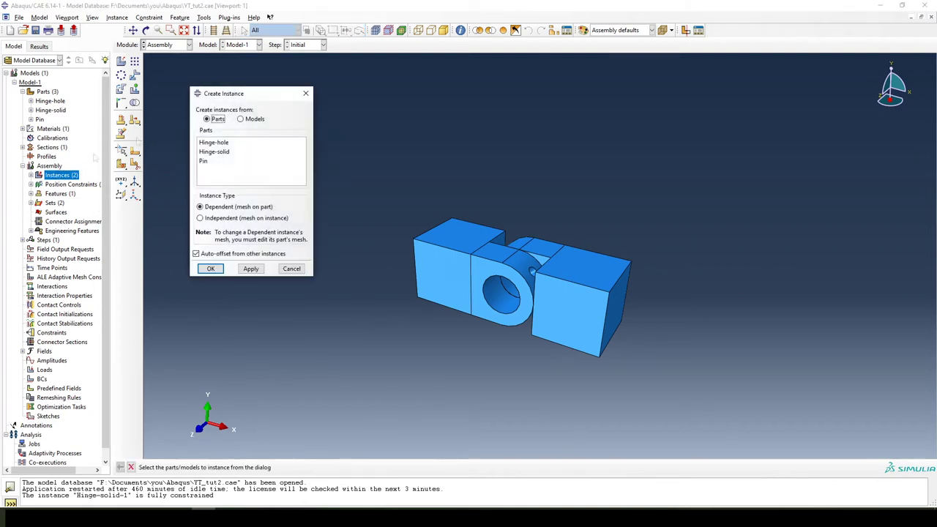
{"action": "left_click_drag", "start_coordinate": [251, 98], "coordinate": [276, 97]}
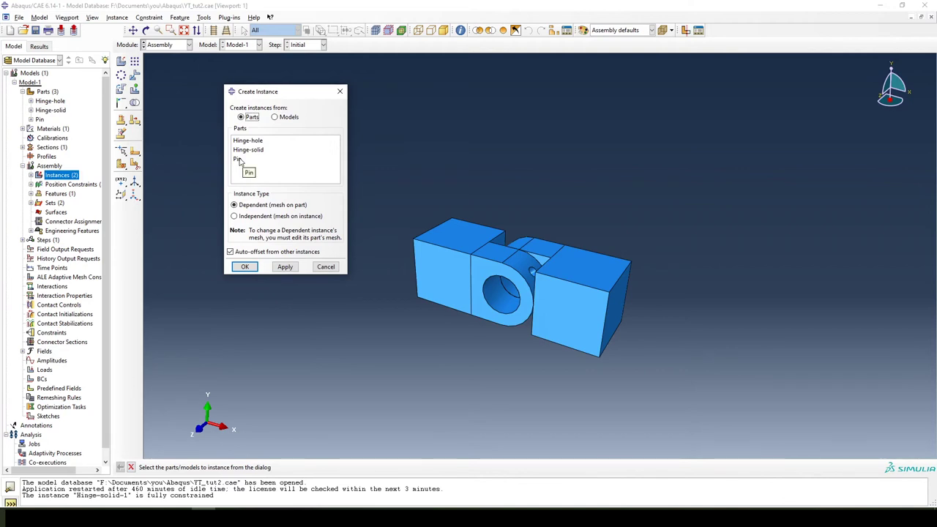
{"action": "left_click", "coordinate": [238, 158]}
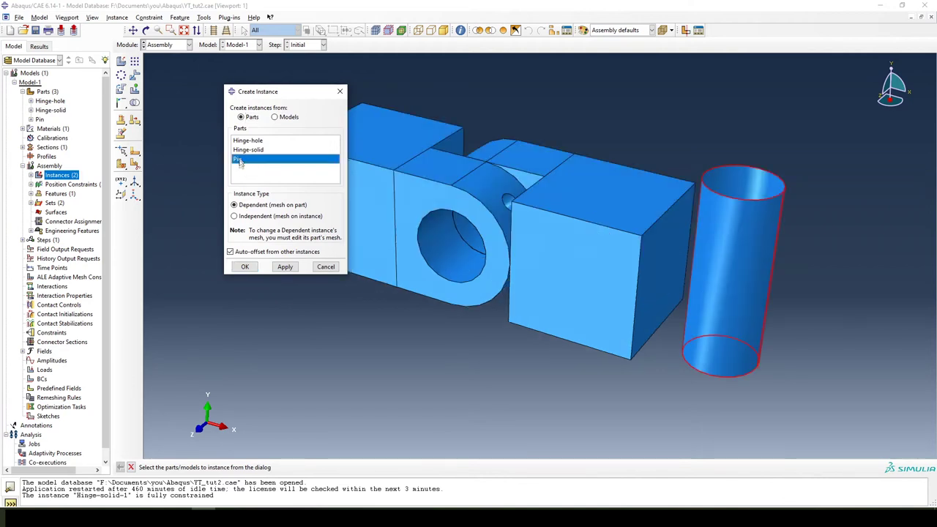
{"action": "left_click", "coordinate": [245, 253]}
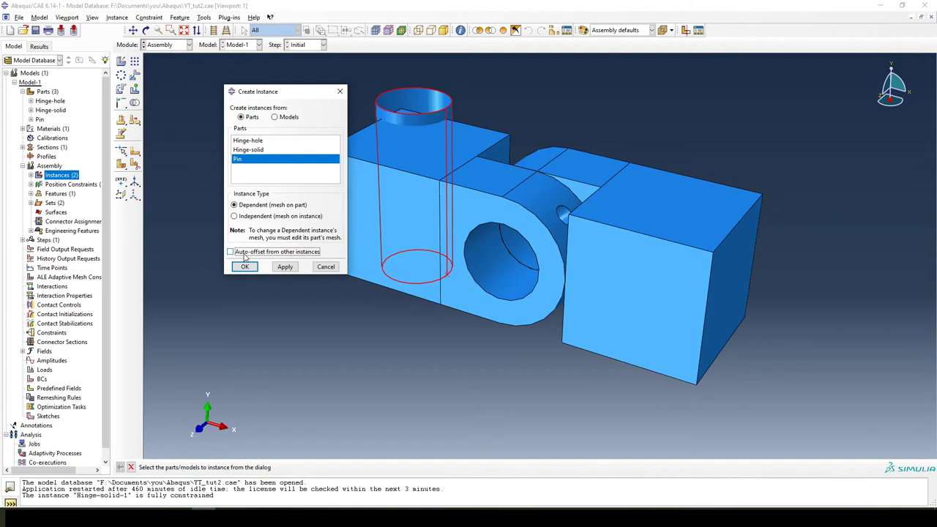
{"action": "left_click", "coordinate": [245, 253]}
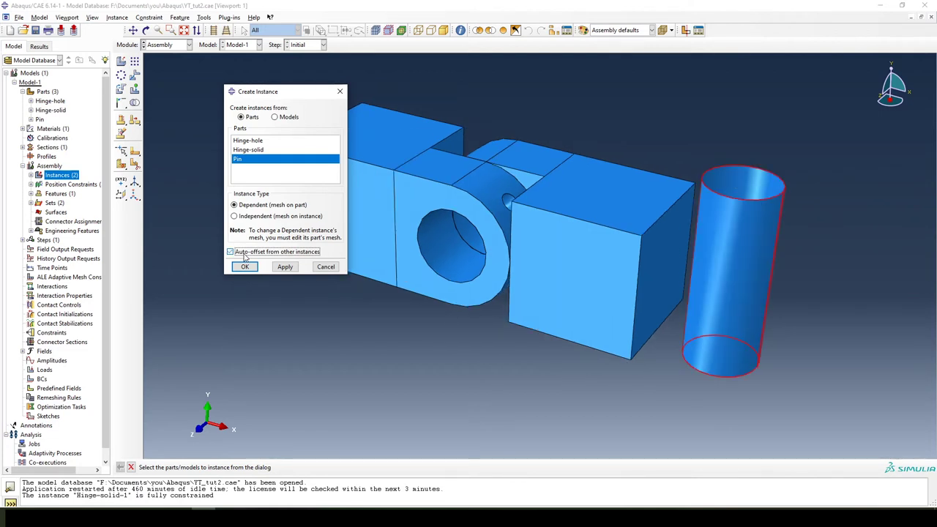
{"action": "left_click", "coordinate": [246, 253]}
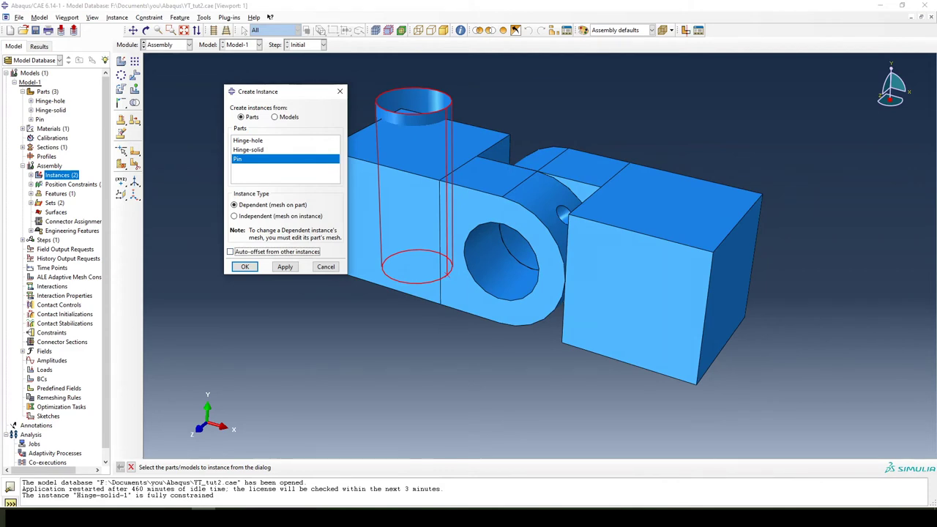
{"action": "left_click", "coordinate": [246, 267]}
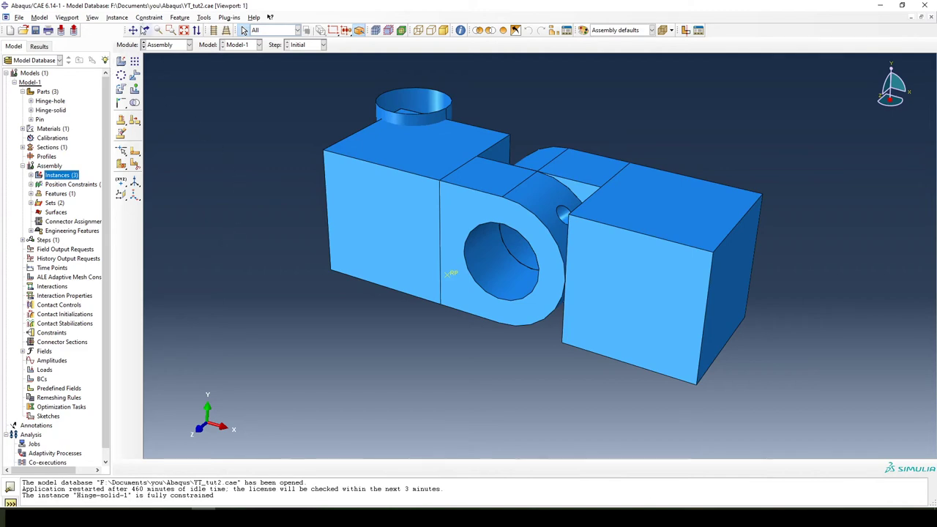
- Apply a Coaxial constraint from the Pin's cylindrical face to the large bore in the Hinge-hole instance's front flange
{"action": "left_click", "coordinate": [149, 17]}
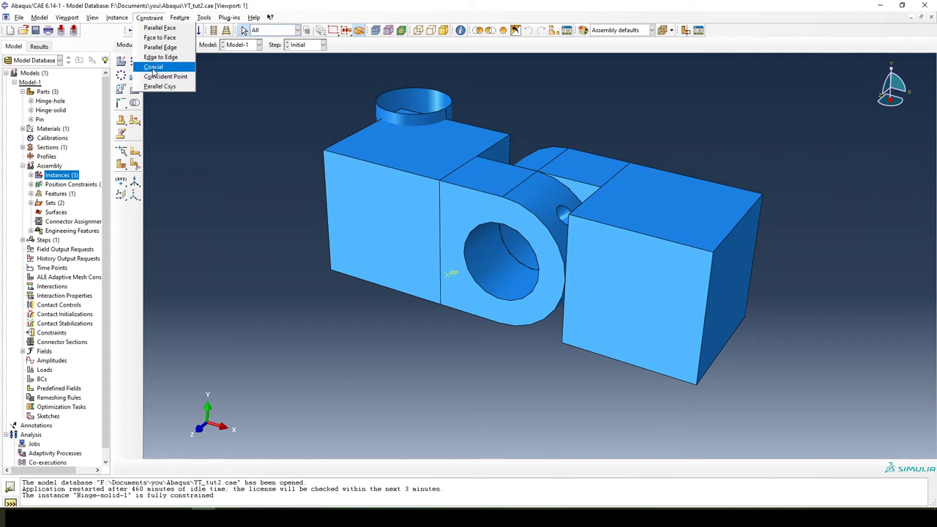
{"action": "left_click", "coordinate": [153, 68]}
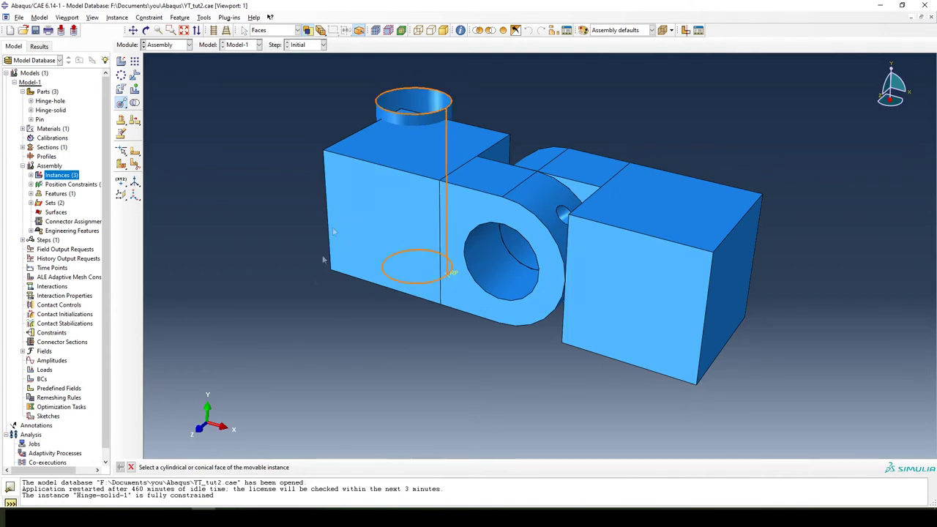
{"action": "left_click", "coordinate": [426, 97]}
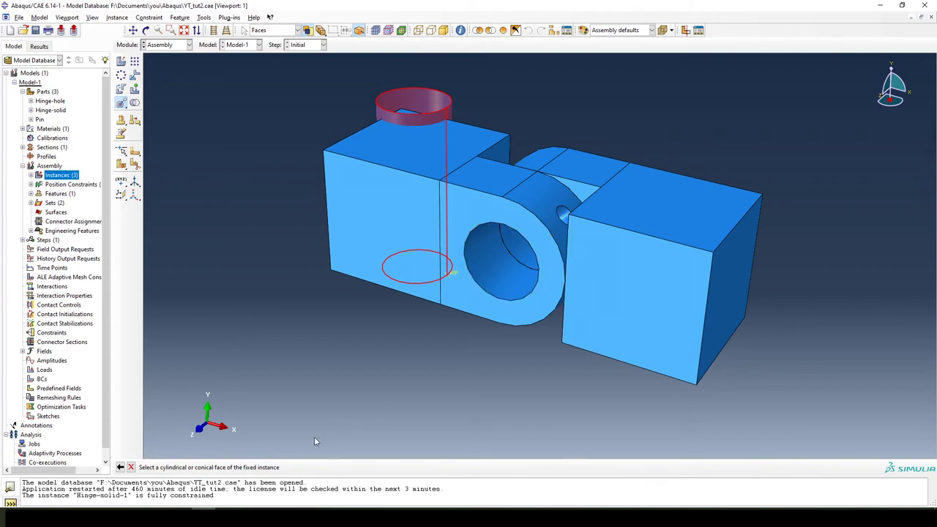
{"action": "left_click", "coordinate": [488, 254]}
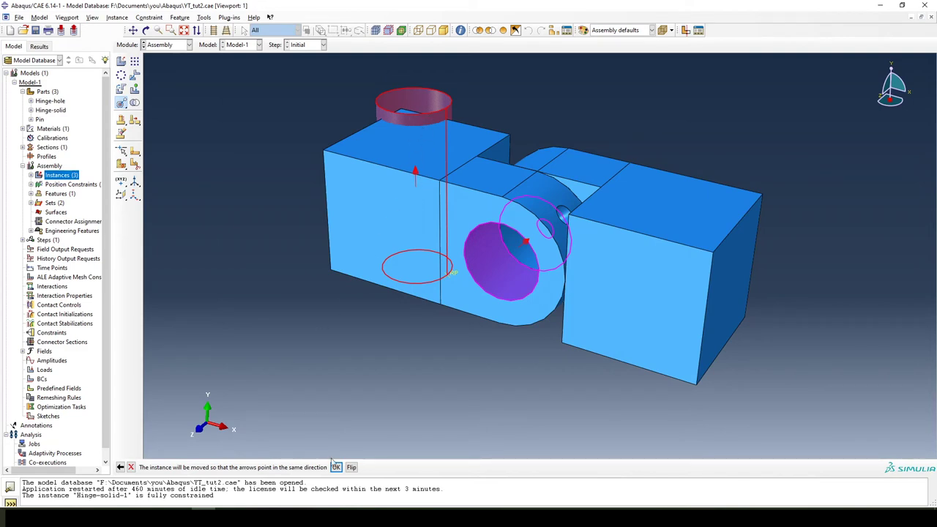
{"action": "left_click", "coordinate": [352, 468]}
{"action": "left_click", "coordinate": [352, 467]}
{"action": "left_click", "coordinate": [352, 467]}
{"action": "left_click", "coordinate": [352, 468]}
{"action": "left_click", "coordinate": [351, 467]}
{"action": "left_click", "coordinate": [351, 467]}
{"action": "left_click", "coordinate": [336, 468]}
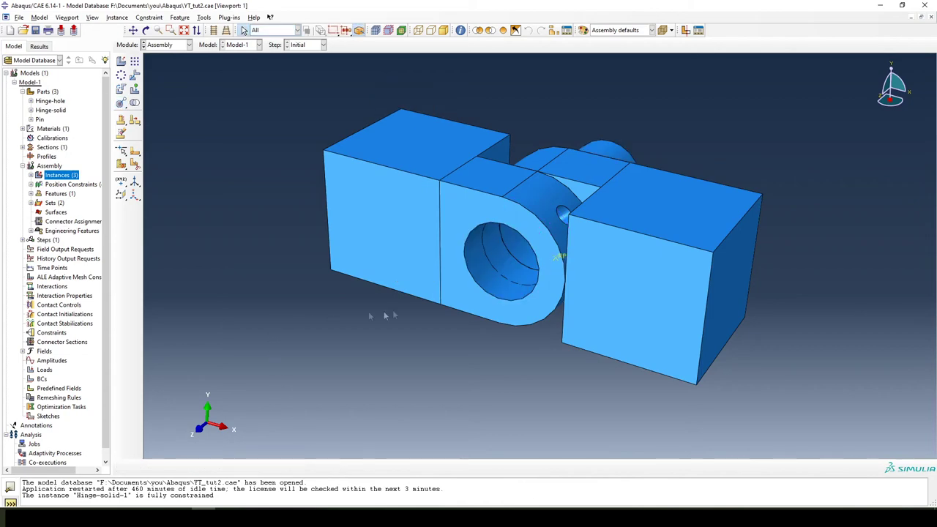
- Inspect the Pin's position in the hinge bores from several angles and open the Query tool
{"action": "scroll", "coordinate": [406, 305], "scroll_direction": "down", "scroll_amount": 2}
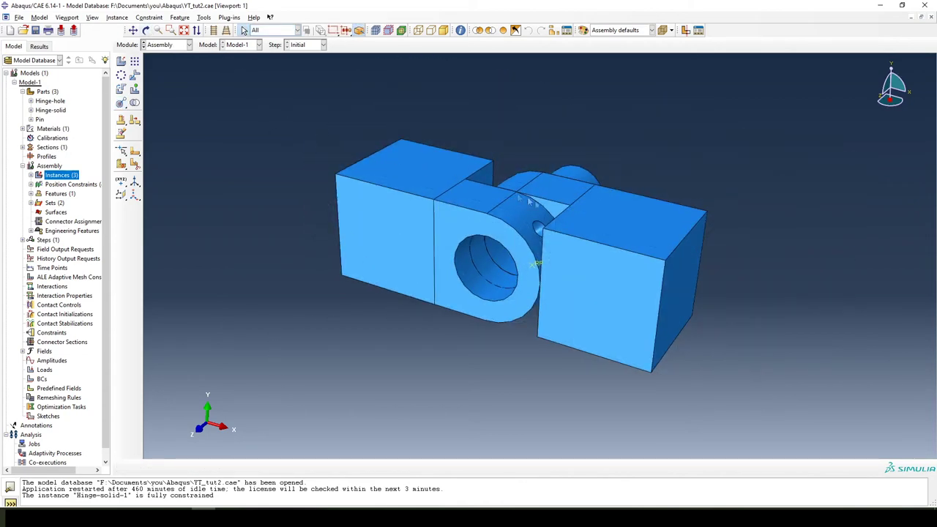
{"action": "left_click", "coordinate": [610, 191]}
{"action": "left_click", "coordinate": [146, 30]}
{"action": "left_click_drag", "start_coordinate": [614, 197], "coordinate": [599, 253]}
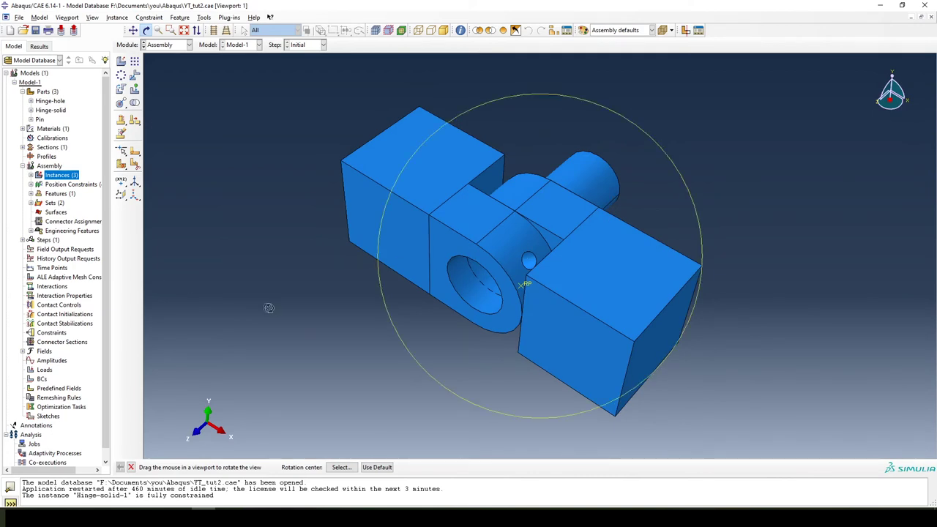
{"action": "left_click_drag", "start_coordinate": [472, 301], "coordinate": [309, 263]}
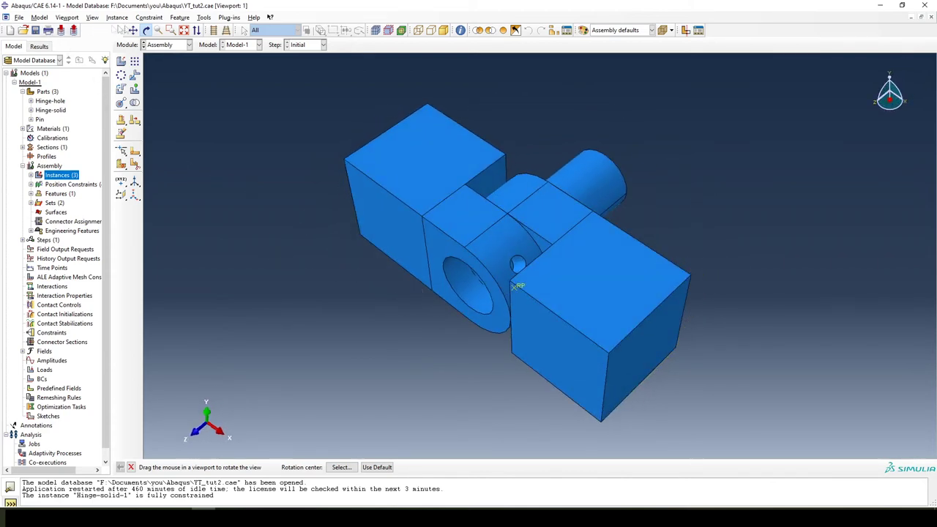
{"action": "left_click", "coordinate": [203, 17]}
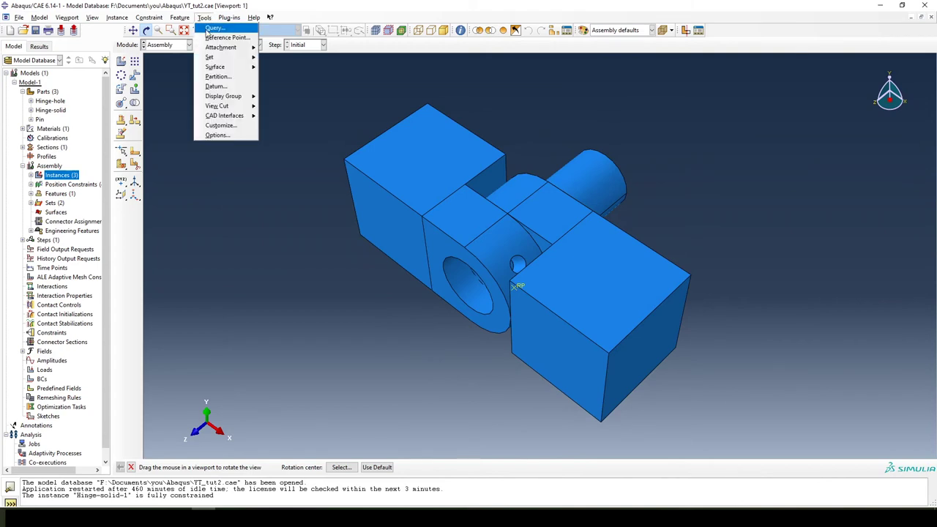
{"action": "left_click", "coordinate": [213, 29]}
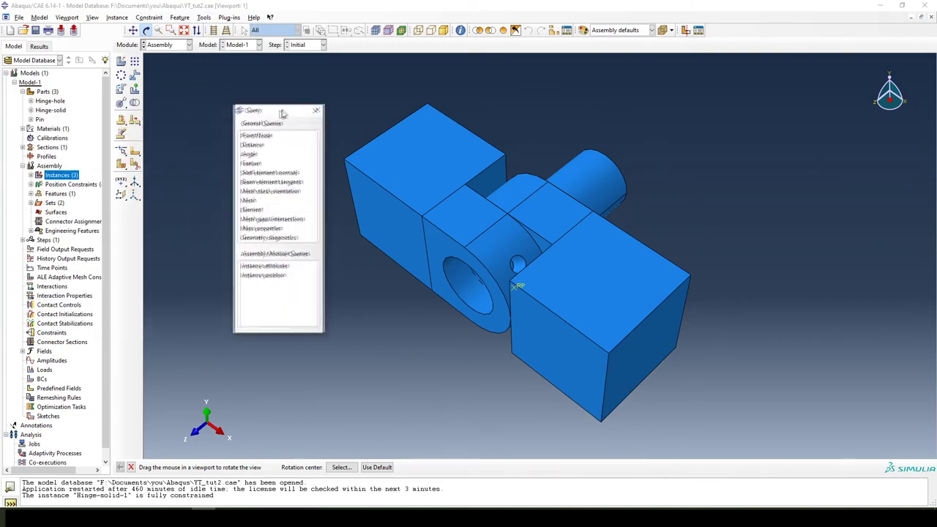
{"action": "left_click_drag", "start_coordinate": [282, 114], "coordinate": [309, 106]}
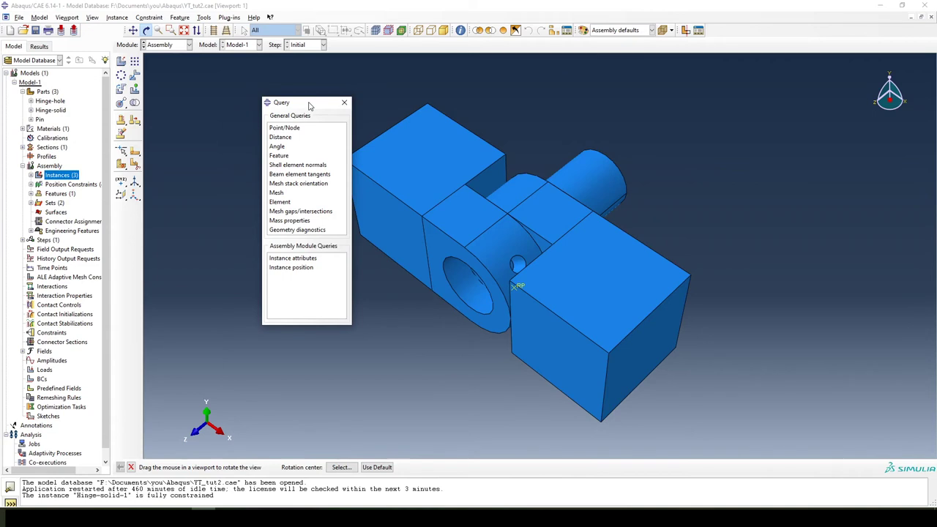
{"action": "left_click", "coordinate": [283, 139]}
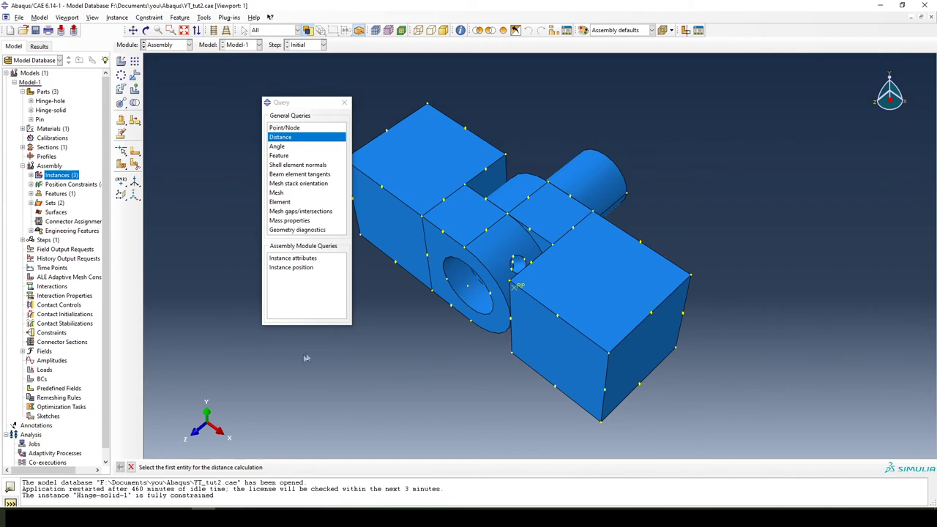
{"action": "left_click_drag", "start_coordinate": [439, 307], "coordinate": [495, 264], "text": "ctrl+alt"}
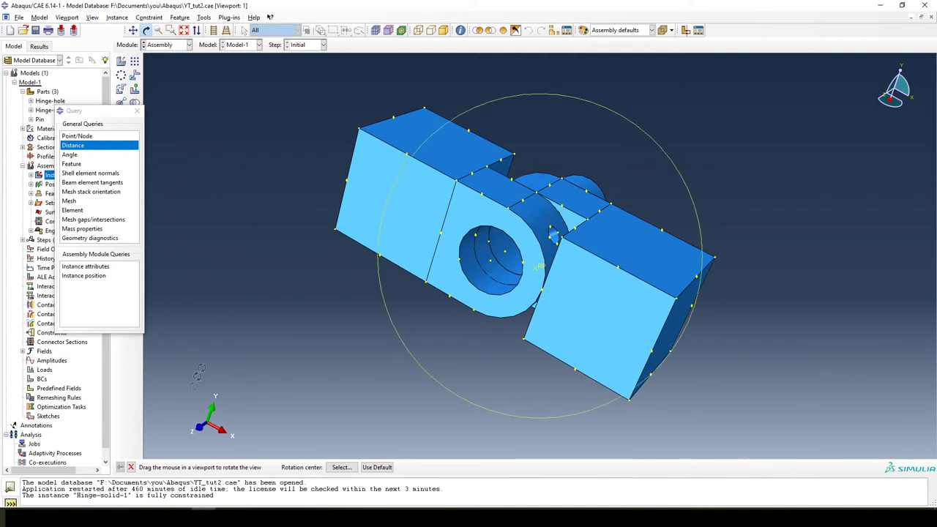
{"action": "left_click", "coordinate": [131, 467]}
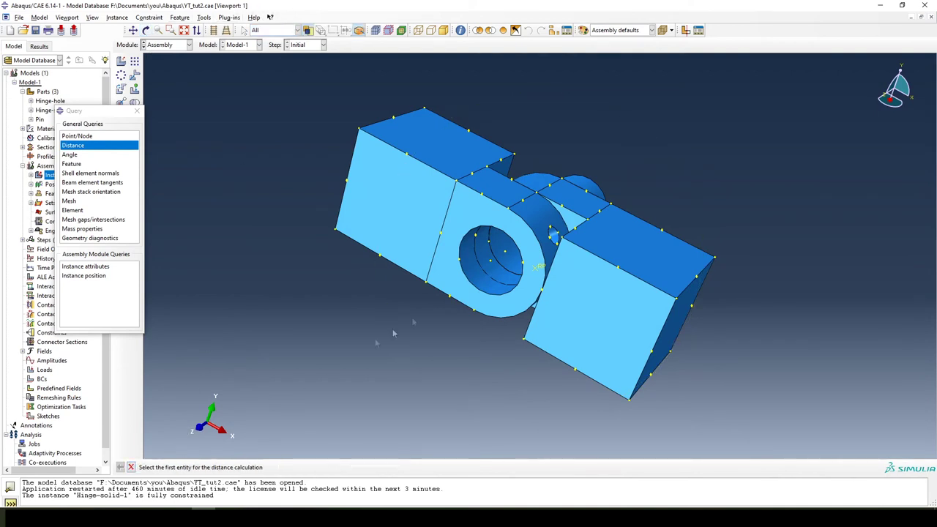
{"action": "left_click", "coordinate": [490, 243]}
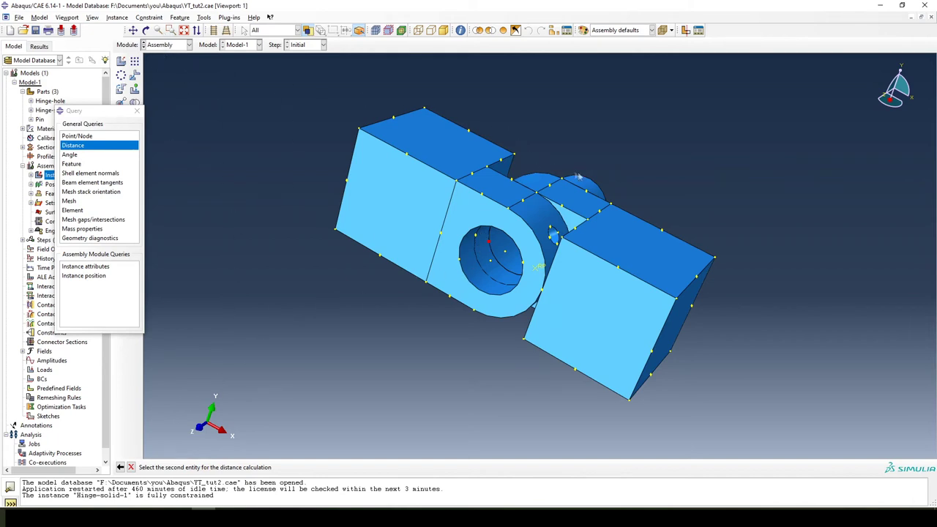
{"action": "left_click", "coordinate": [145, 30]}
{"action": "left_click_drag", "start_coordinate": [454, 275], "coordinate": [546, 236]}
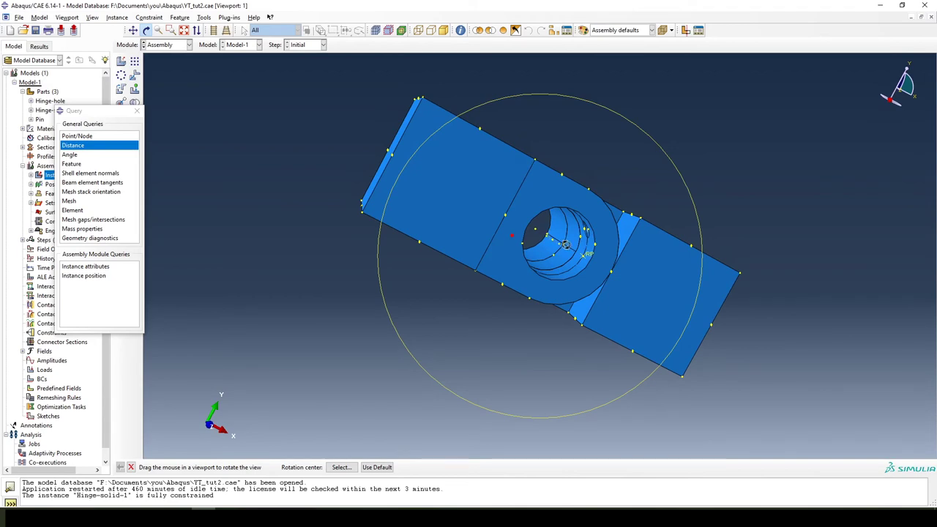
{"action": "left_click_drag", "start_coordinate": [568, 258], "coordinate": [612, 345]}
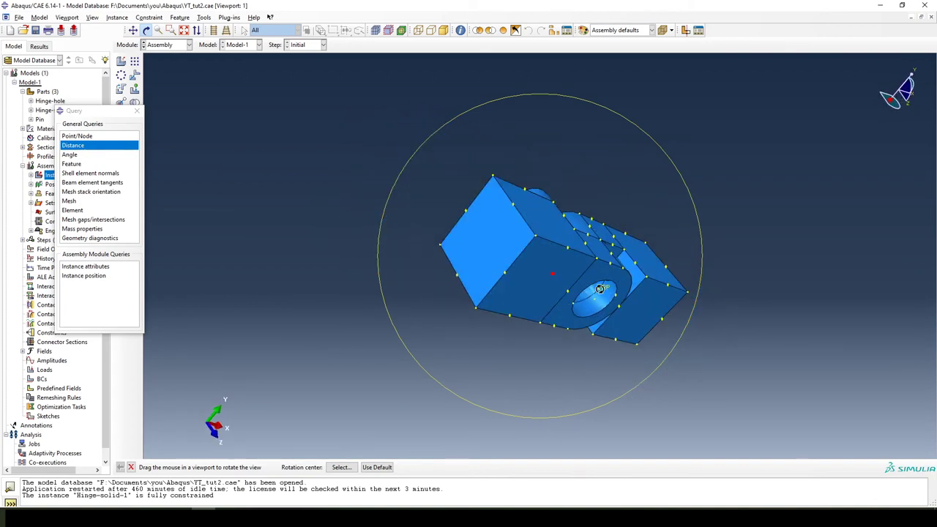
{"action": "scroll", "coordinate": [601, 293], "scroll_direction": "up", "scroll_amount": 5}
{"action": "scroll", "coordinate": [587, 321], "scroll_direction": "down", "scroll_amount": 5}
{"action": "left_click_drag", "start_coordinate": [587, 321], "coordinate": [486, 258]}
{"action": "left_click_drag", "start_coordinate": [489, 221], "coordinate": [339, 280]}
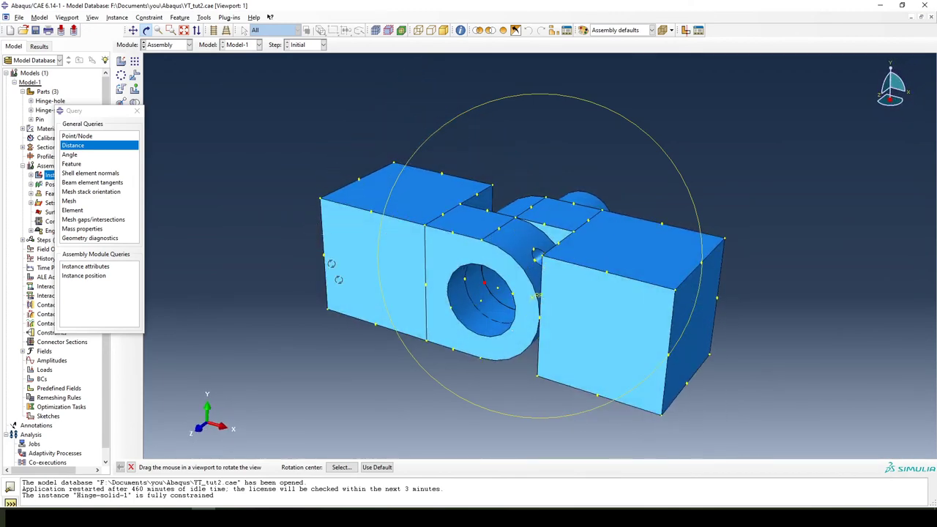
{"action": "key", "text": "Escape"}
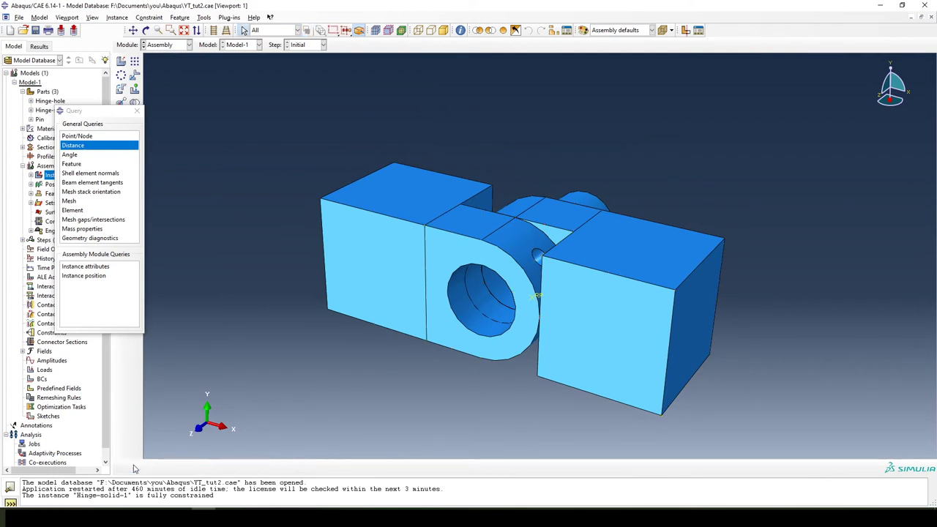
- Measure the distance from the Pin's end edge inside the bore to the bore's front edge, and close the query
{"action": "left_click", "coordinate": [73, 147]}
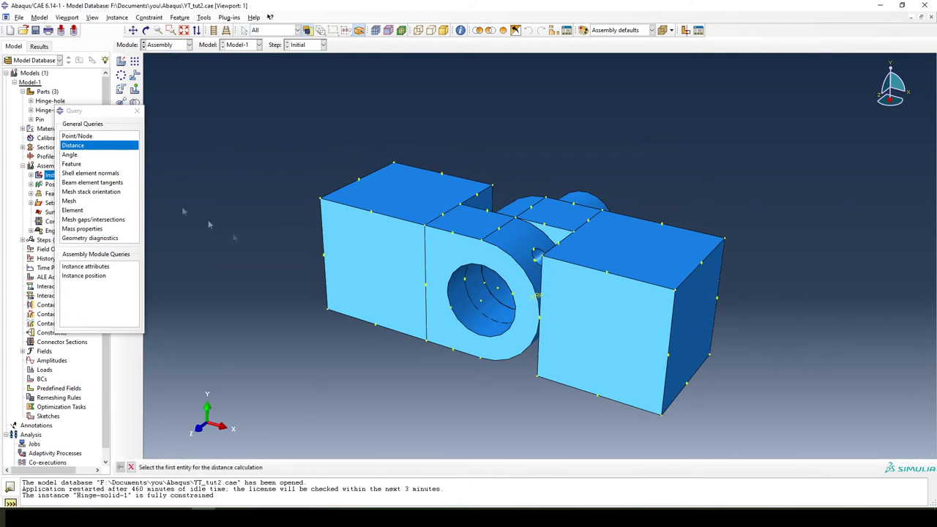
{"action": "left_click", "coordinate": [464, 281]}
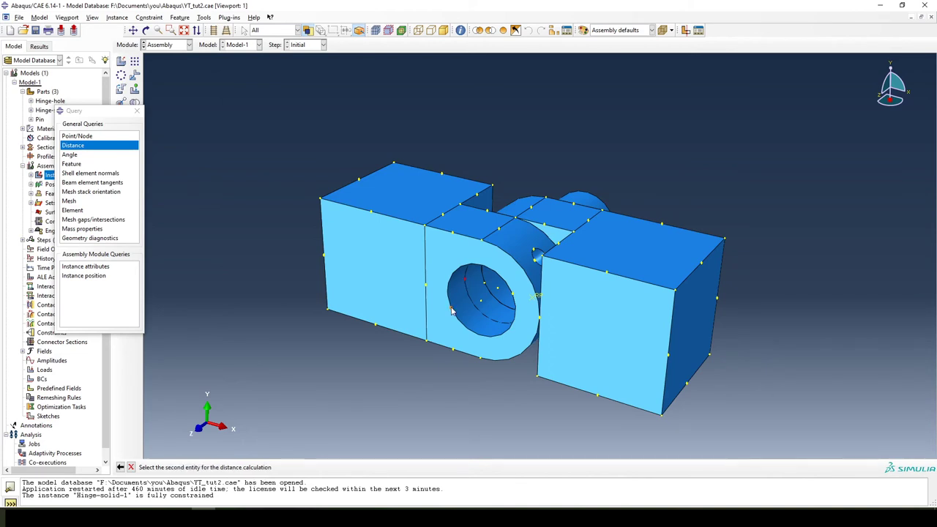
{"action": "left_click", "coordinate": [452, 310]}
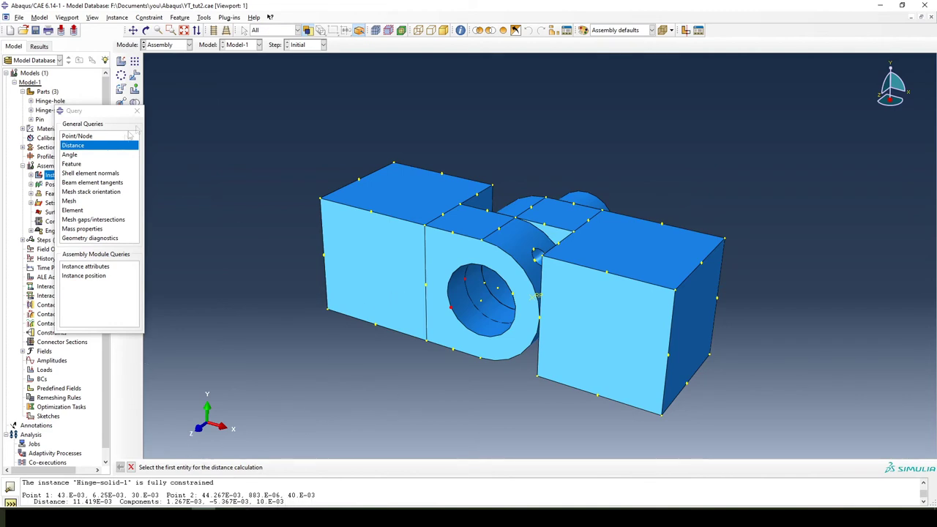
{"action": "left_click", "coordinate": [146, 30]}
{"action": "left_click_drag", "start_coordinate": [396, 182], "coordinate": [340, 213]}
{"action": "left_click_drag", "start_coordinate": [399, 375], "coordinate": [510, 336]}
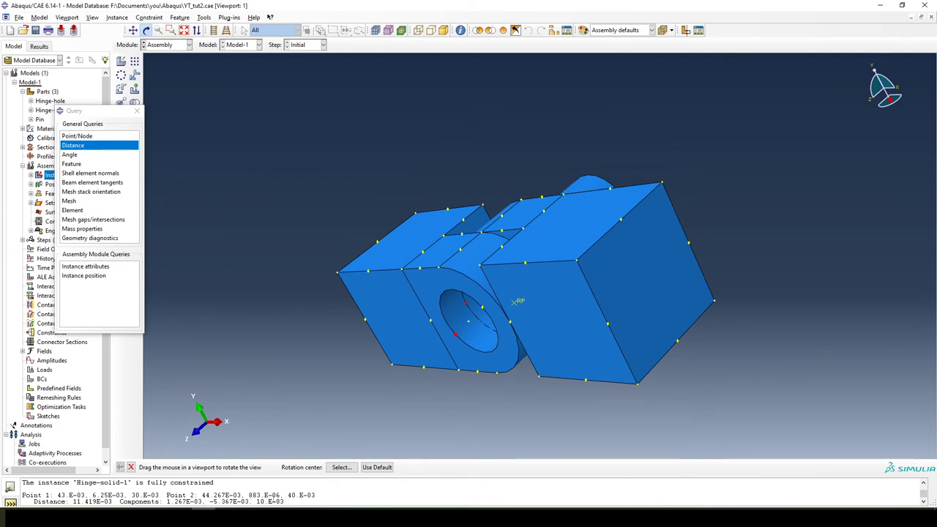
{"action": "left_click_drag", "start_coordinate": [506, 343], "coordinate": [482, 263]}
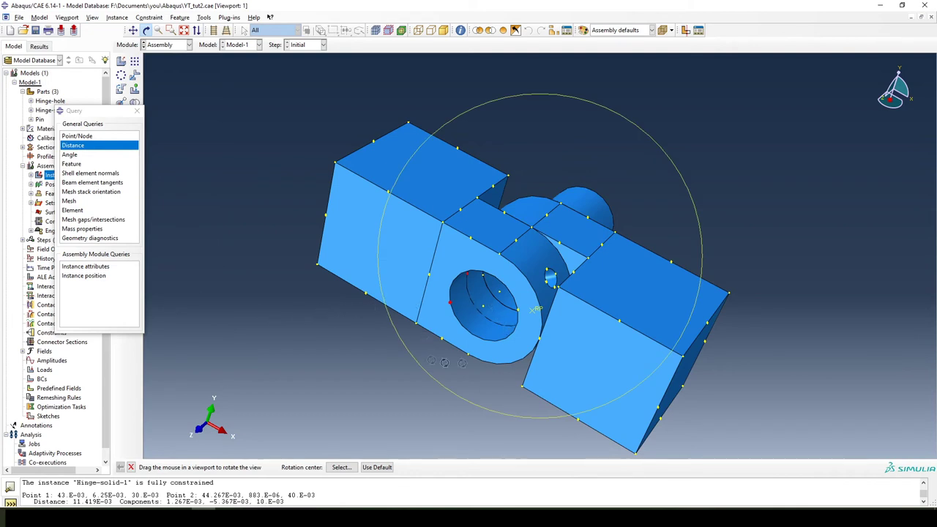
{"action": "left_click", "coordinate": [137, 112]}
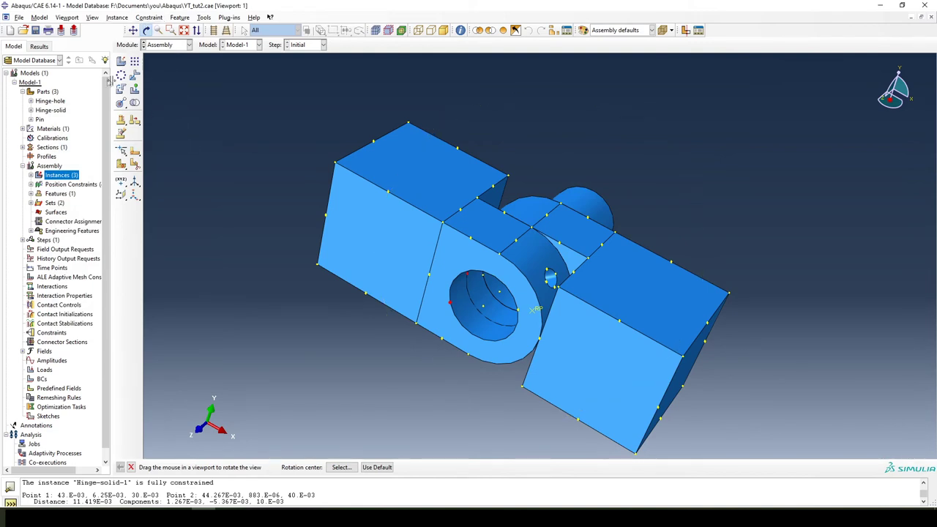
{"action": "left_click", "coordinate": [115, 17]}
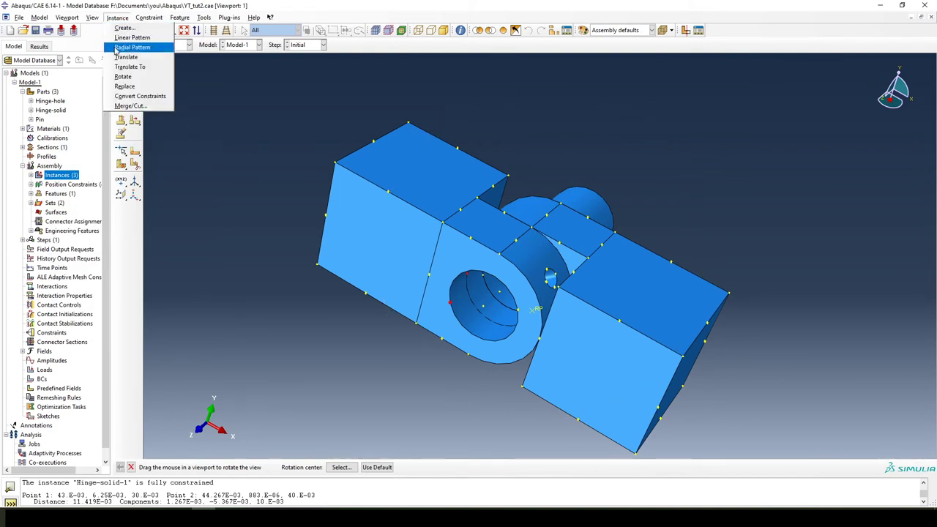
{"action": "left_click", "coordinate": [124, 57]}
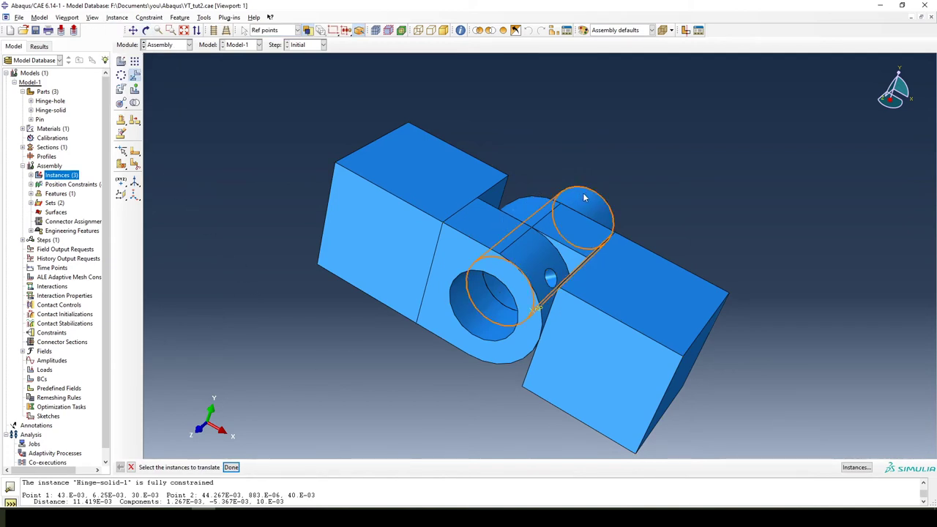
{"action": "left_click", "coordinate": [231, 467]}
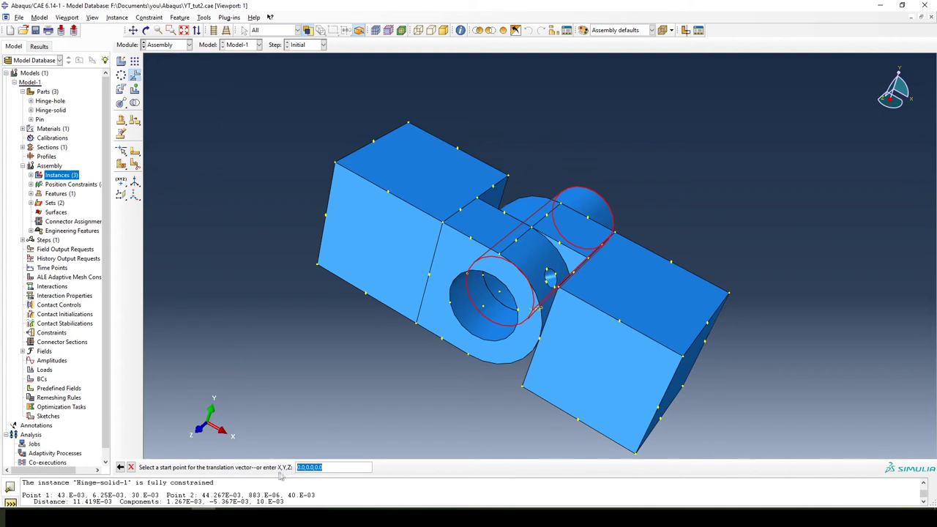
{"action": "left_click", "coordinate": [333, 467]}
{"action": "key", "text": "Return"}
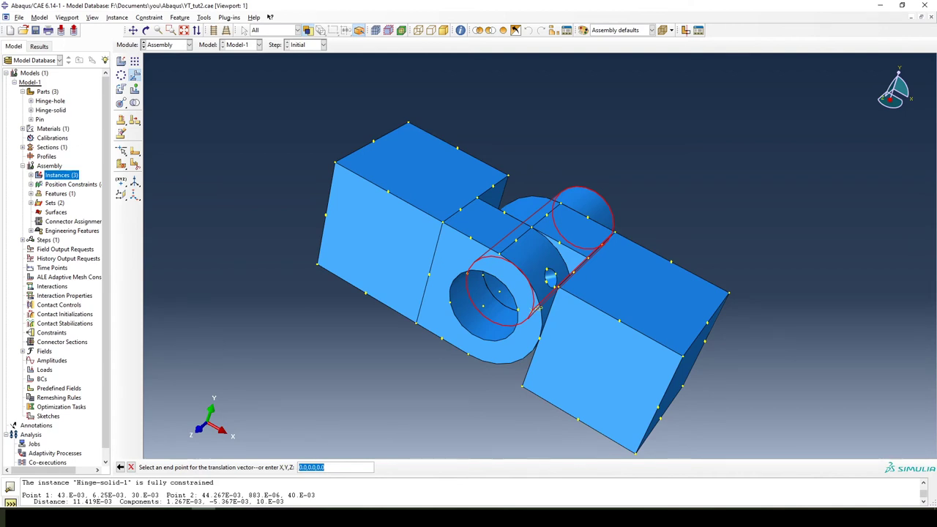
{"action": "left_click", "coordinate": [132, 468]}
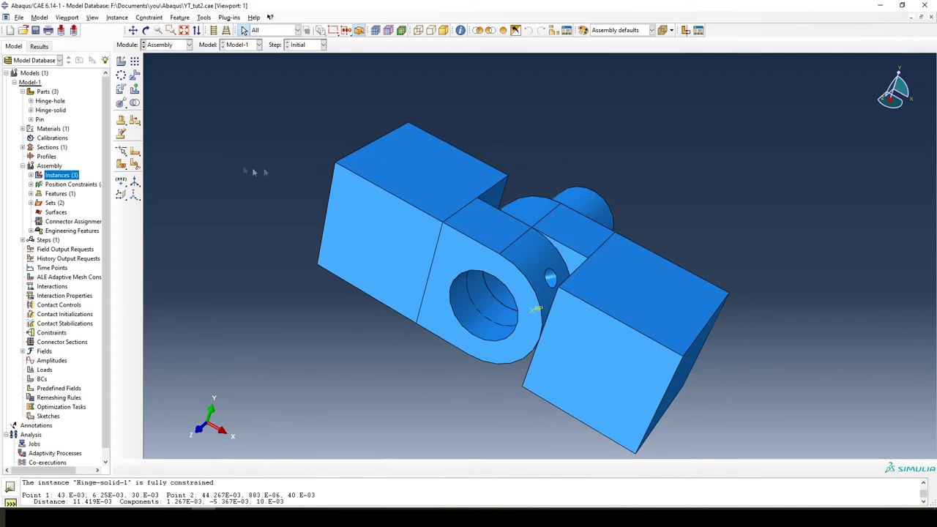
- Translate the Pin instance by 0.01 along Z, using the origin as the start point of the translation vector
{"action": "left_click", "coordinate": [136, 76]}
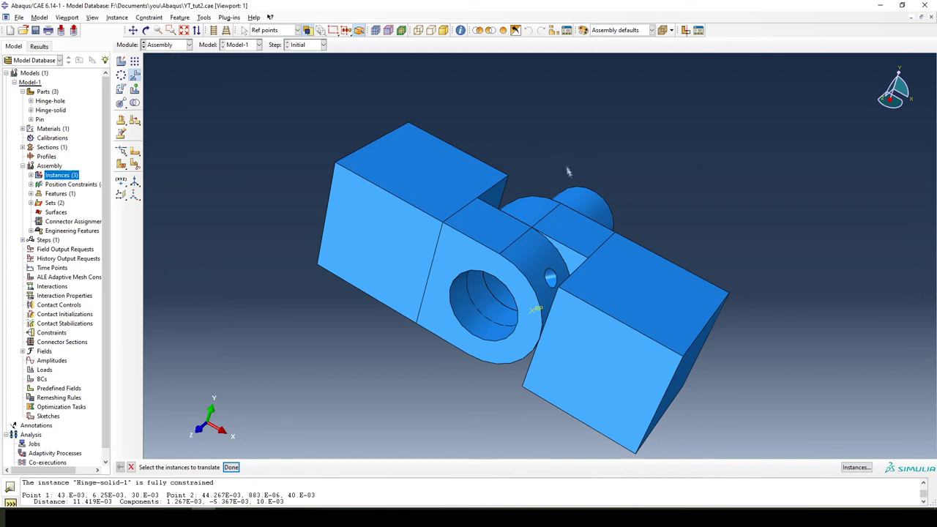
{"action": "left_click", "coordinate": [582, 201]}
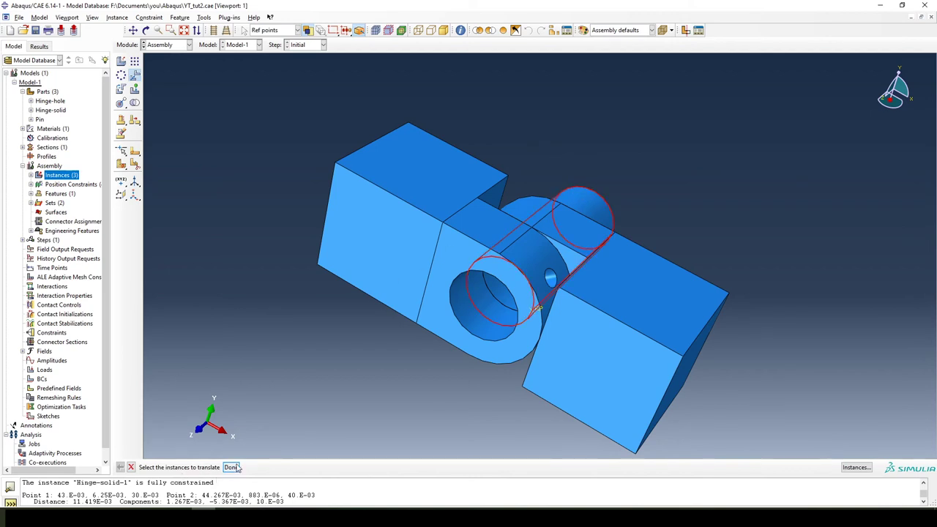
{"action": "left_click", "coordinate": [231, 467]}
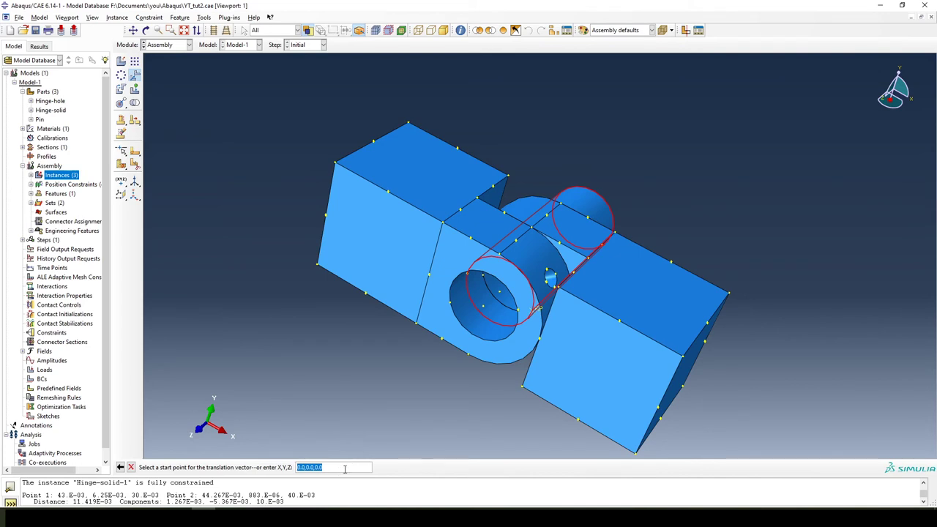
{"action": "key", "text": "Return"}
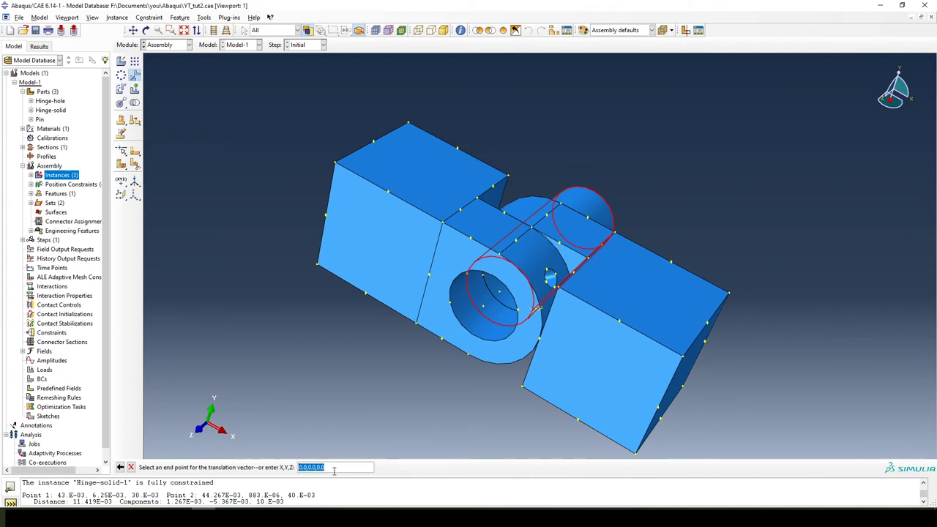
{"action": "left_click", "coordinate": [334, 471]}
{"action": "type", "text": "1"}
{"action": "key", "text": "Return"}
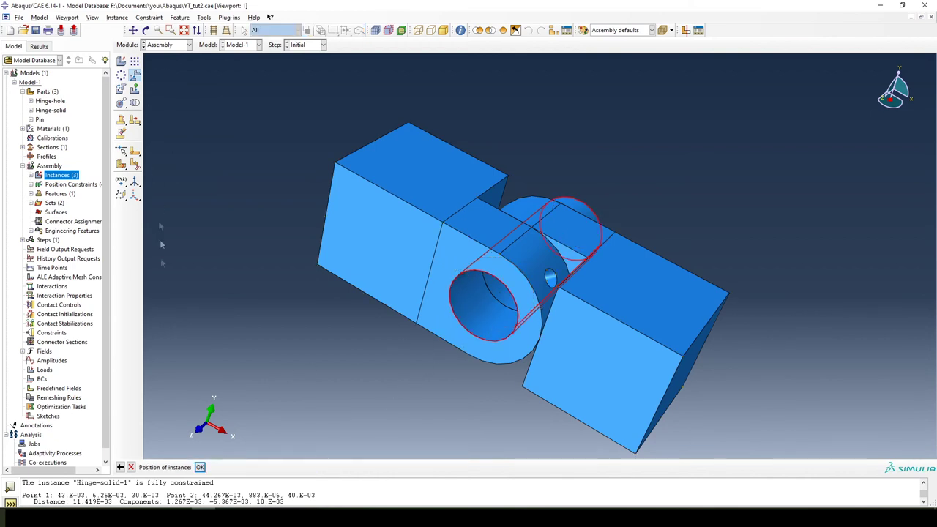
{"action": "left_click", "coordinate": [200, 467]}
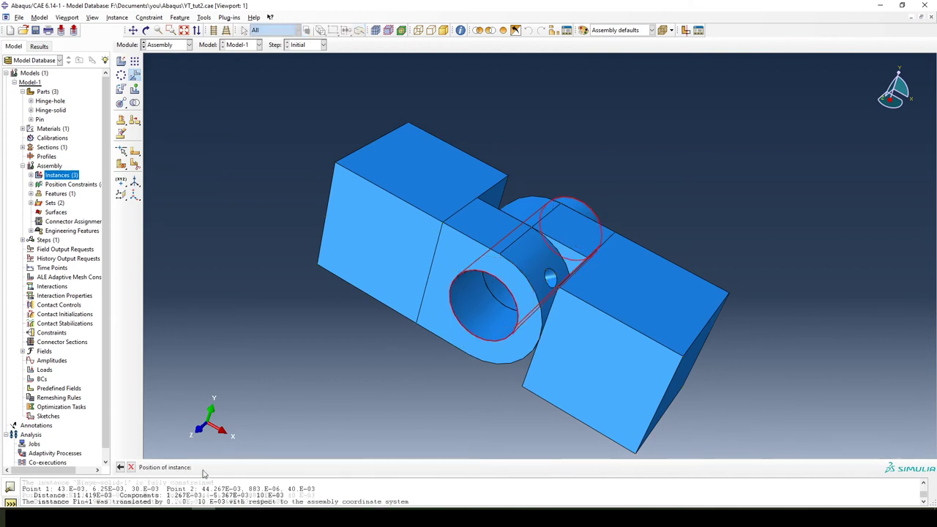
- Measure the distance from the Pin's protruding rear end edge to the bore edge on the rear flange, and close the query
{"action": "left_click", "coordinate": [146, 30]}
{"action": "left_click_drag", "start_coordinate": [468, 293], "coordinate": [555, 274]}
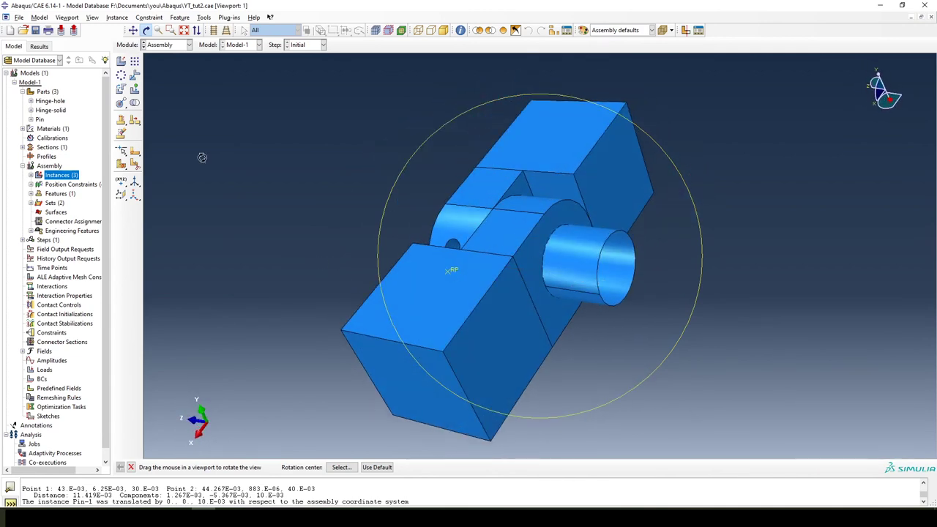
{"action": "left_click", "coordinate": [204, 17]}
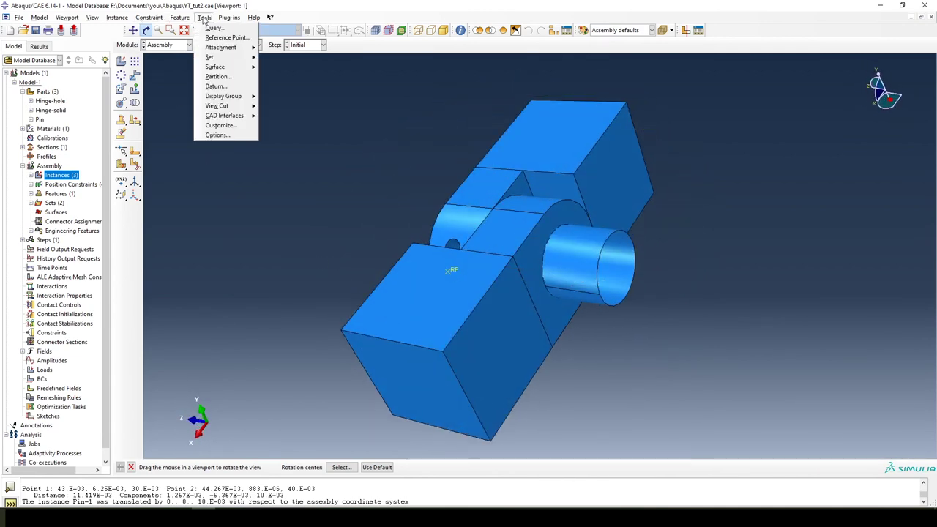
{"action": "left_click", "coordinate": [210, 30]}
{"action": "left_click", "coordinate": [73, 145]}
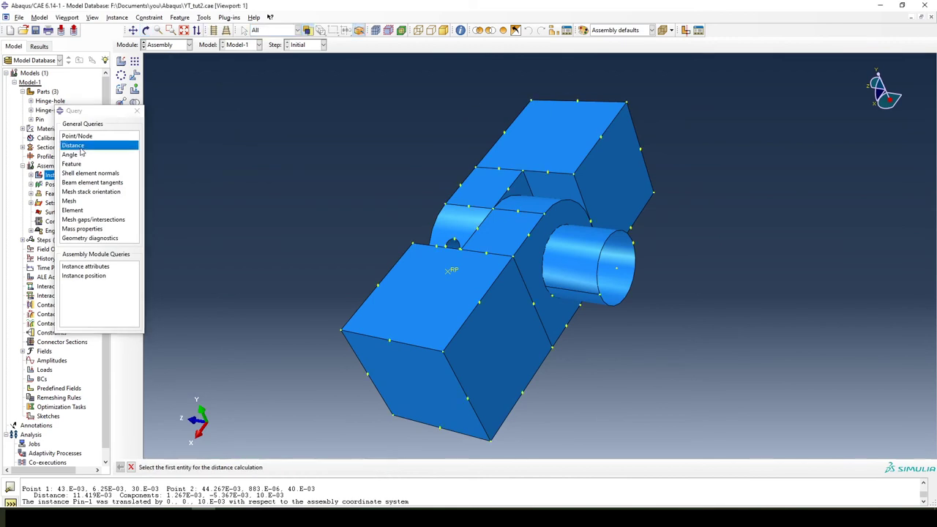
{"action": "left_click", "coordinate": [601, 296]}
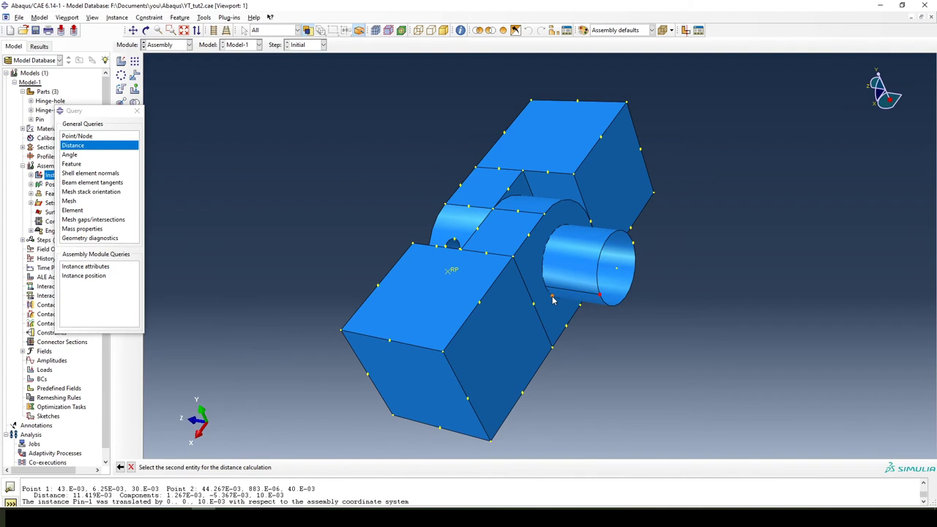
{"action": "left_click", "coordinate": [553, 298]}
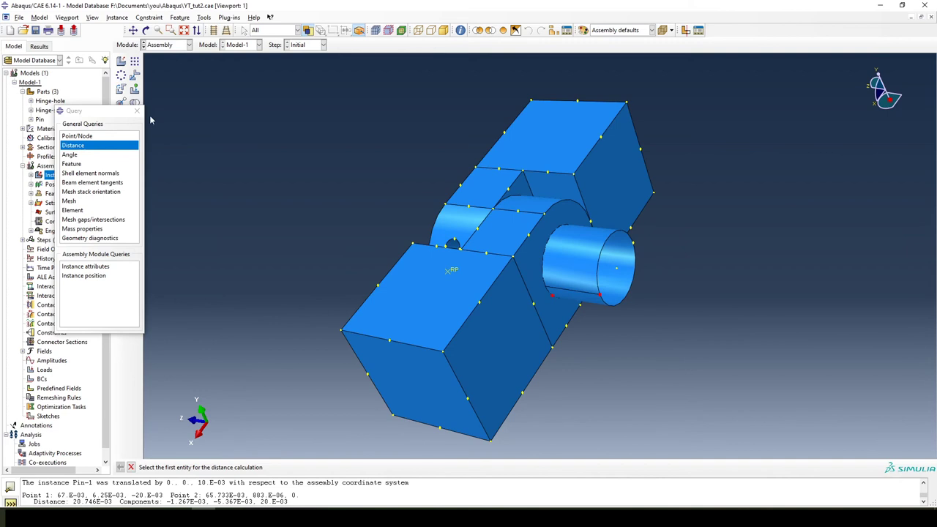
{"action": "left_click", "coordinate": [132, 468]}
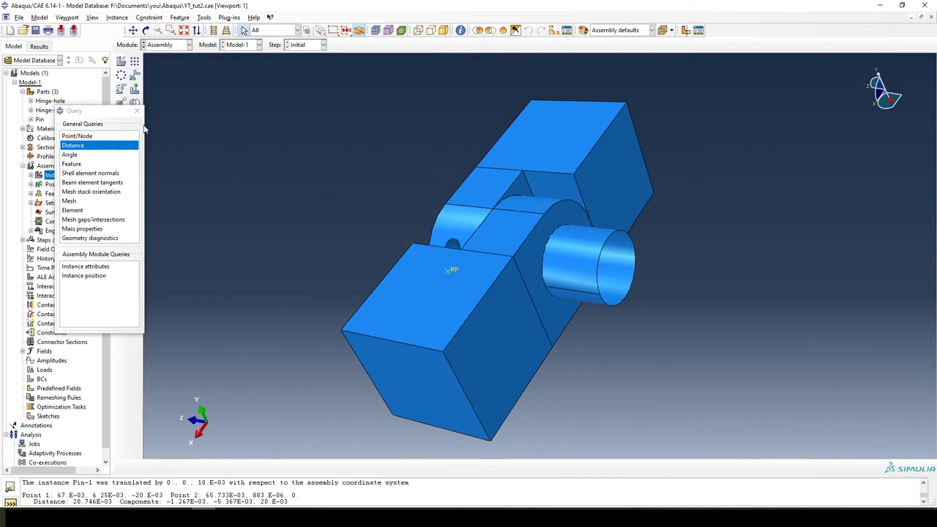
{"action": "left_click", "coordinate": [137, 111]}
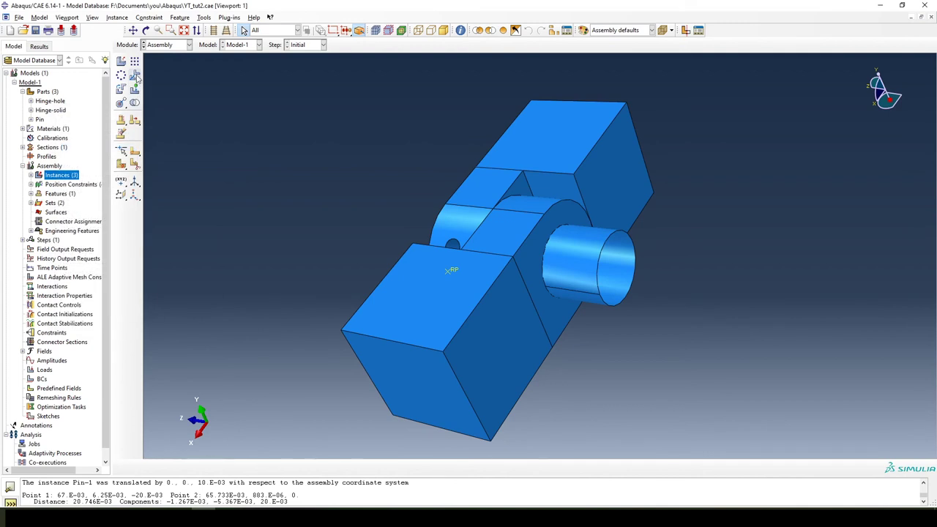
- Translate the Pin instance by a further 0.01 along Z, again starting the vector at the origin
{"action": "left_click", "coordinate": [135, 76]}
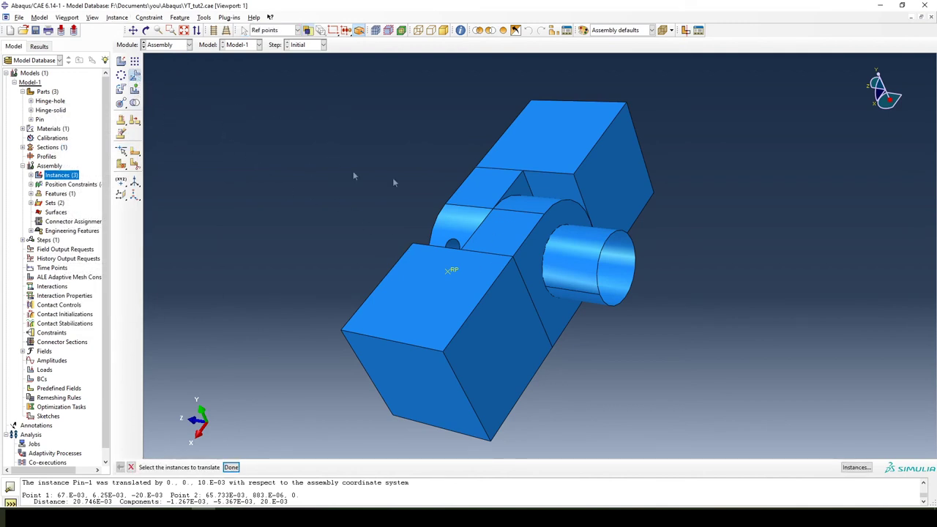
{"action": "left_click", "coordinate": [597, 260]}
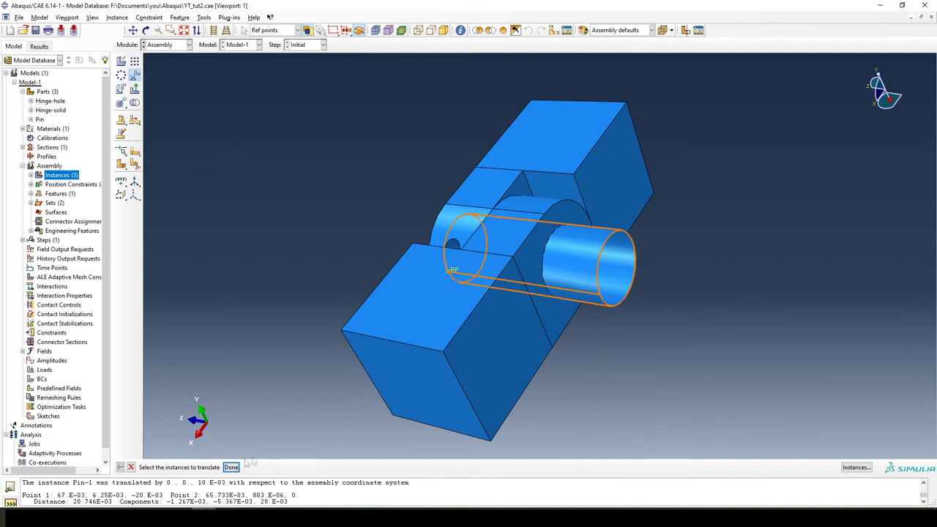
{"action": "left_click", "coordinate": [231, 467]}
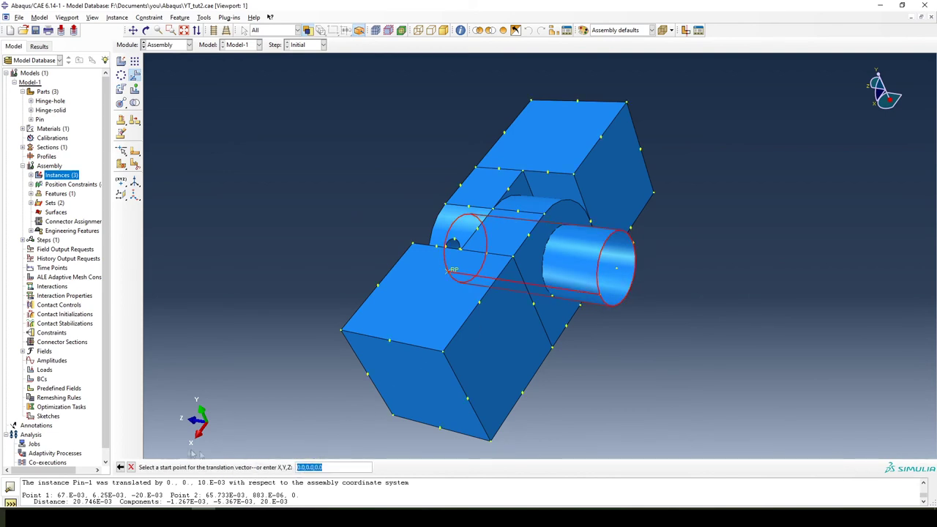
{"action": "key", "text": "Return"}
{"action": "left_click", "coordinate": [352, 466]}
{"action": "type", "text": "0"}
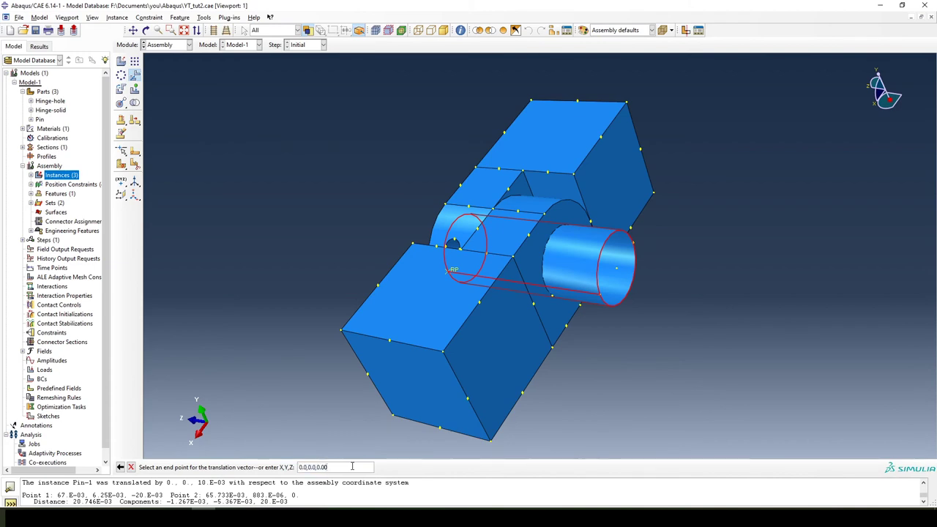
{"action": "key", "text": "BackSpace"}
{"action": "type", "text": "1"}
{"action": "key", "text": "Return"}
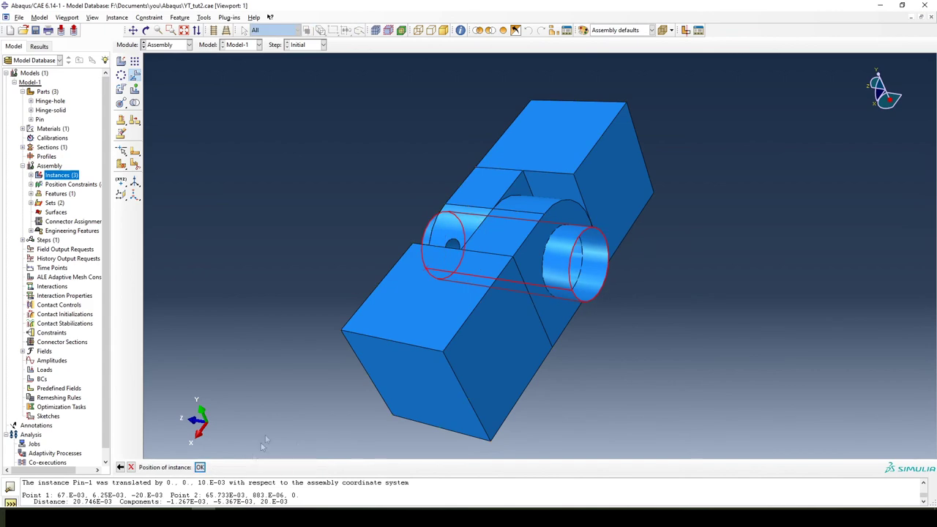
{"action": "left_click", "coordinate": [202, 467]}
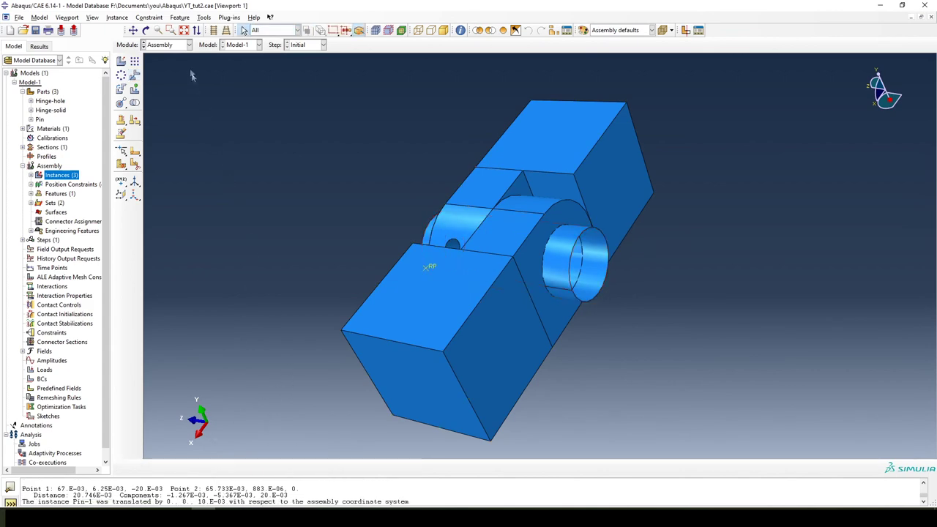
- Convert the position constraints of all three assembly instances to absolute positions
{"action": "left_click", "coordinate": [146, 30]}
{"action": "left_click_drag", "start_coordinate": [439, 307], "coordinate": [578, 344]}
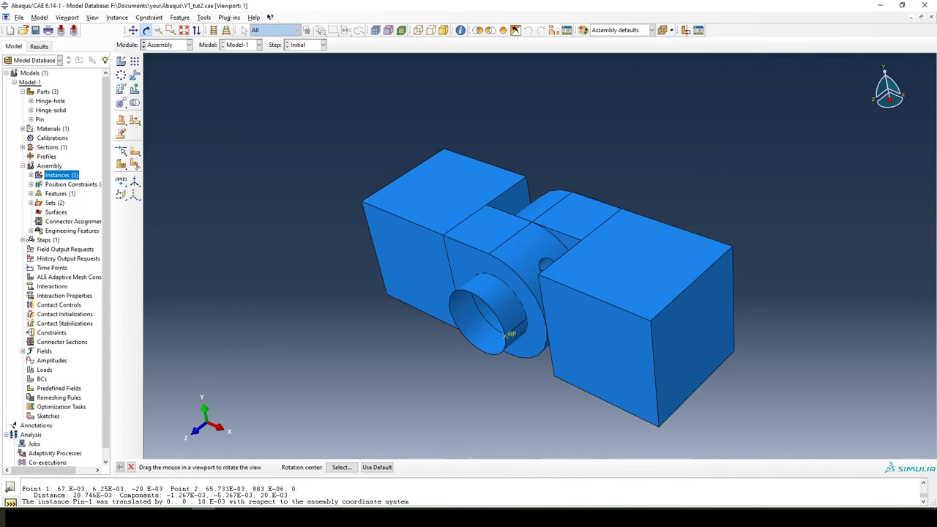
{"action": "left_click_drag", "start_coordinate": [400, 242], "coordinate": [448, 285]}
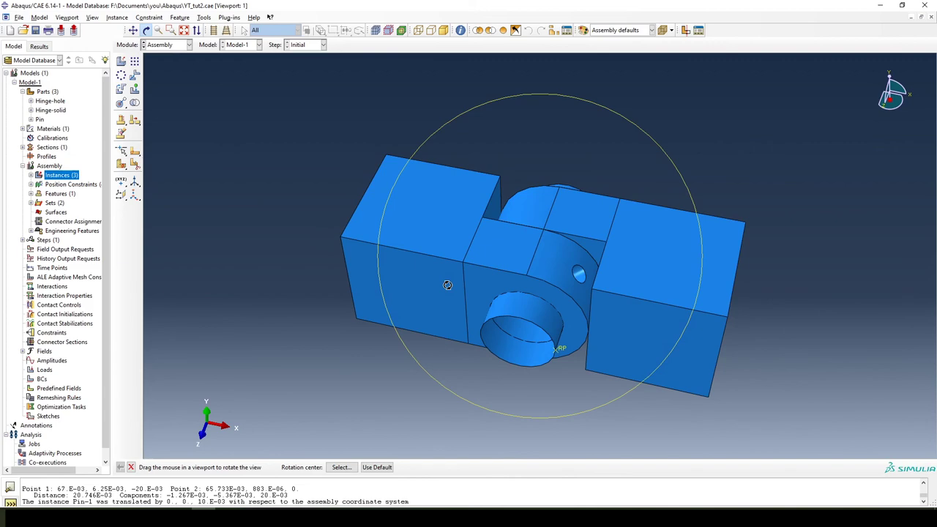
{"action": "left_click_drag", "start_coordinate": [448, 285], "coordinate": [485, 282]}
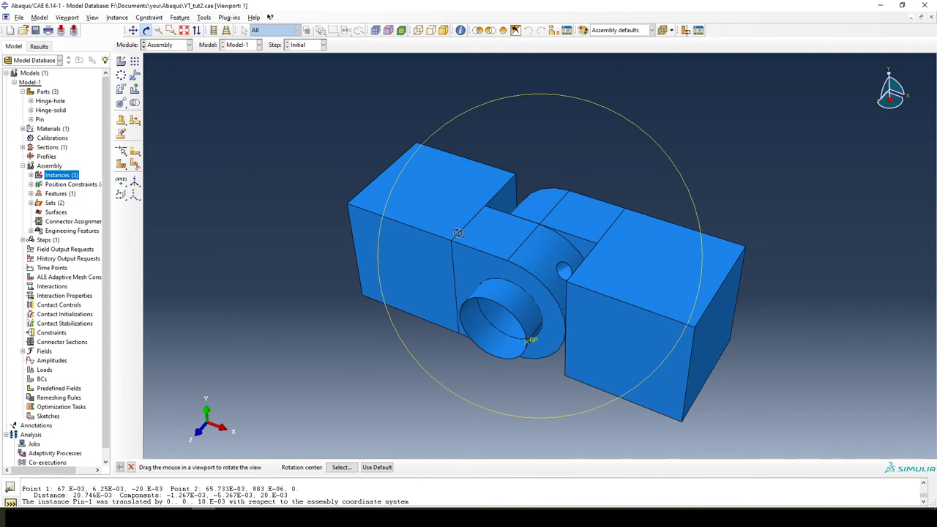
{"action": "key", "text": "Escape"}
{"action": "left_click", "coordinate": [119, 17]}
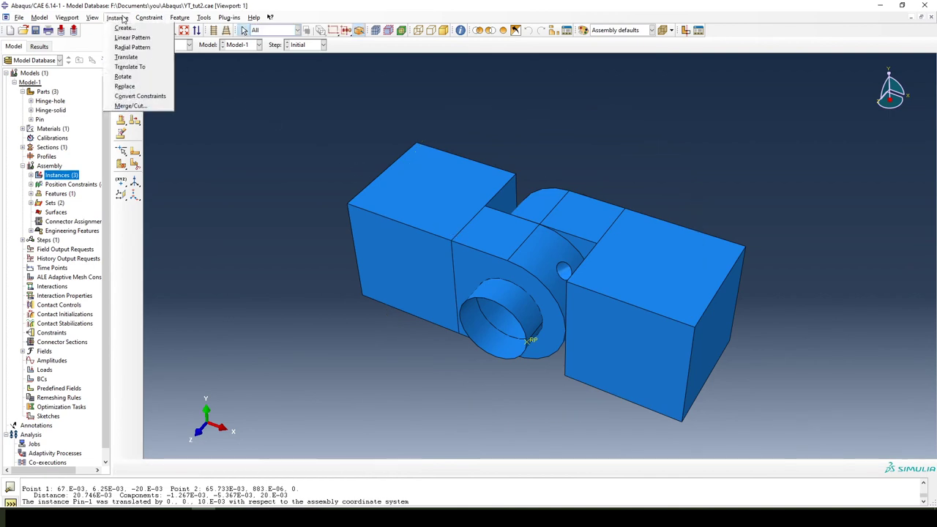
{"action": "left_click", "coordinate": [139, 96]}
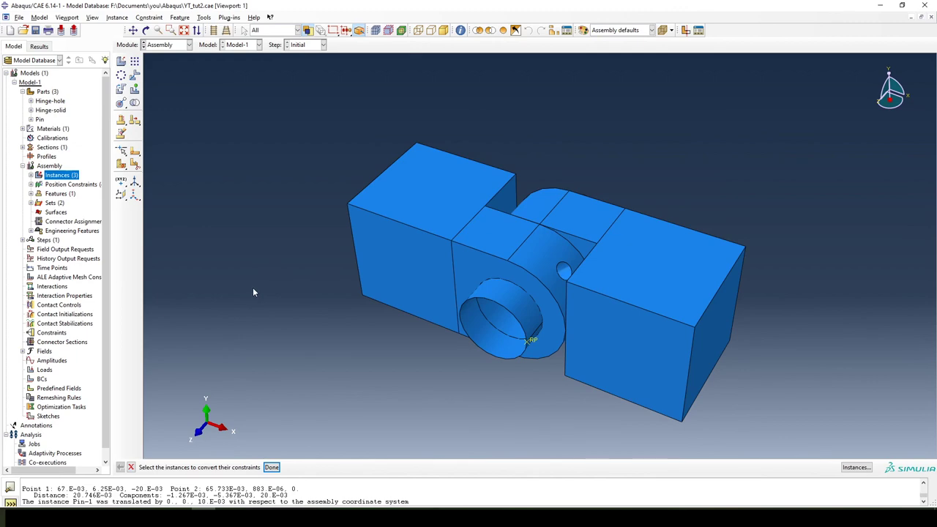
{"action": "scroll", "coordinate": [253, 287], "scroll_direction": "up", "scroll_amount": 3}
{"action": "scroll", "coordinate": [396, 331], "scroll_direction": "down", "scroll_amount": 5}
{"action": "left_click_drag", "start_coordinate": [641, 400], "coordinate": [263, 186]}
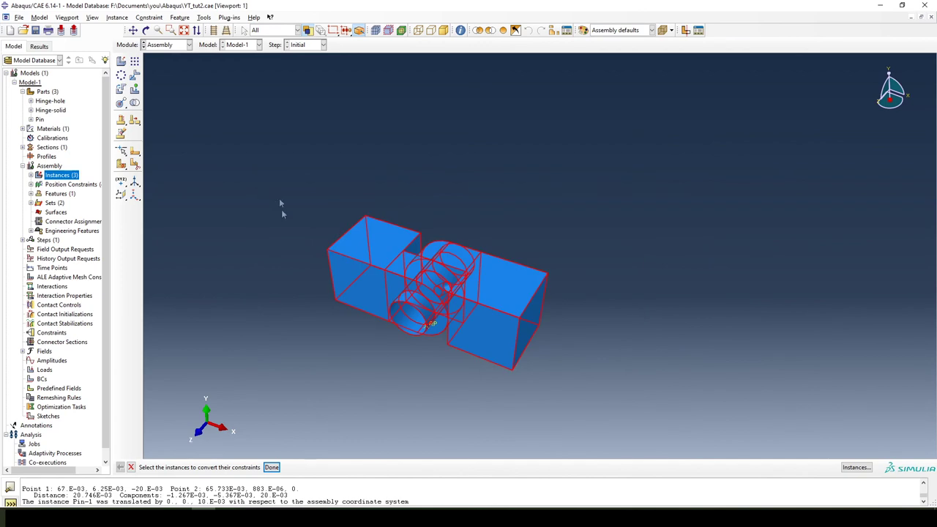
{"action": "left_click", "coordinate": [272, 467]}
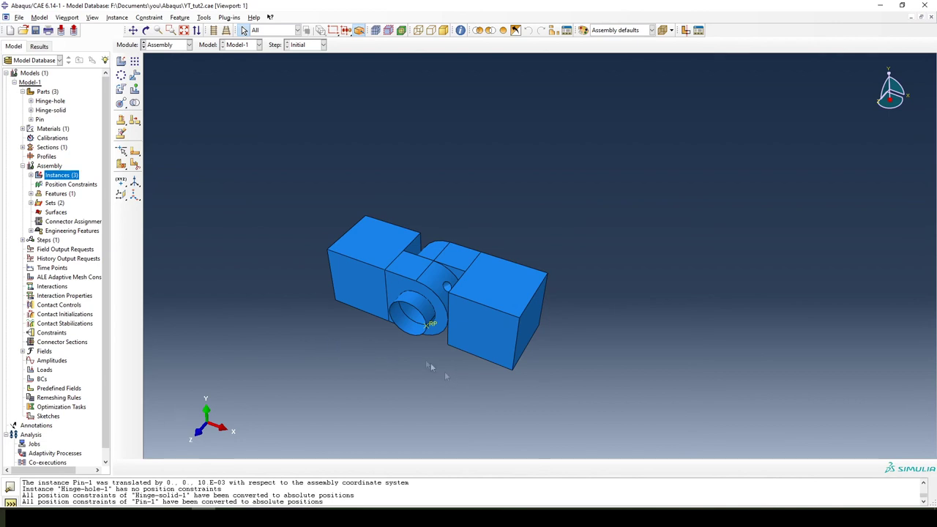
- Save the model database with the finished hinge assembly
{"action": "scroll", "coordinate": [383, 310], "scroll_direction": "down", "scroll_amount": 1}
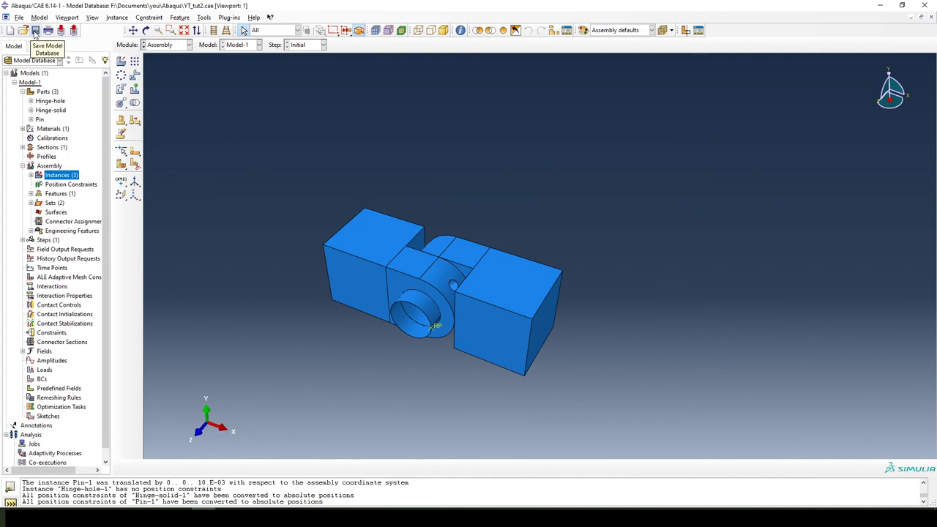
{"action": "left_click", "coordinate": [34, 31]}
{"action": "scroll", "coordinate": [356, 322], "scroll_direction": "down", "scroll_amount": 2}
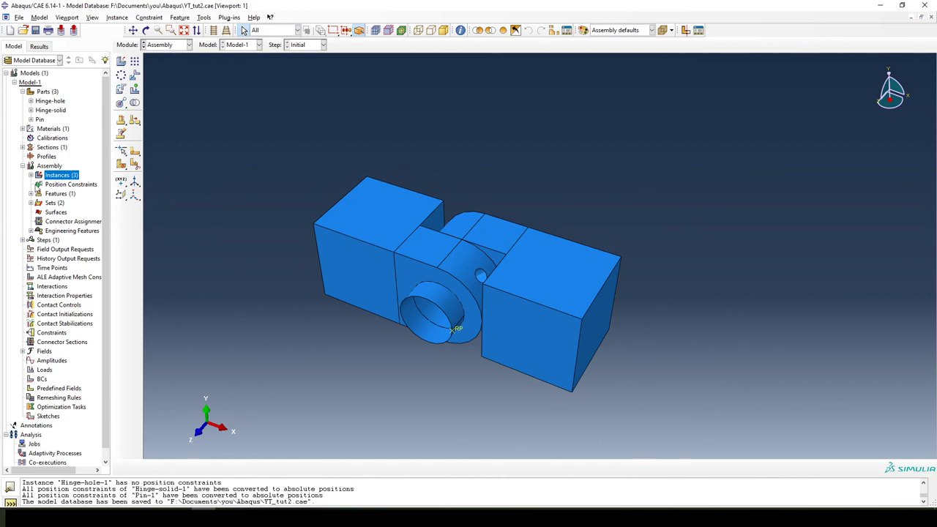
{"action": "left_click", "coordinate": [30, 175]}
{"action": "left_click", "coordinate": [30, 176]}
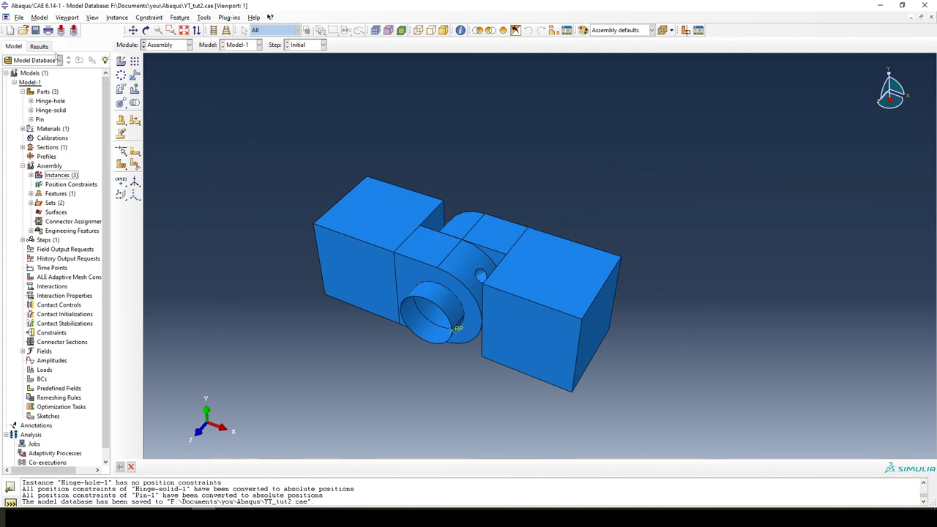
{"action": "left_click", "coordinate": [34, 31]}
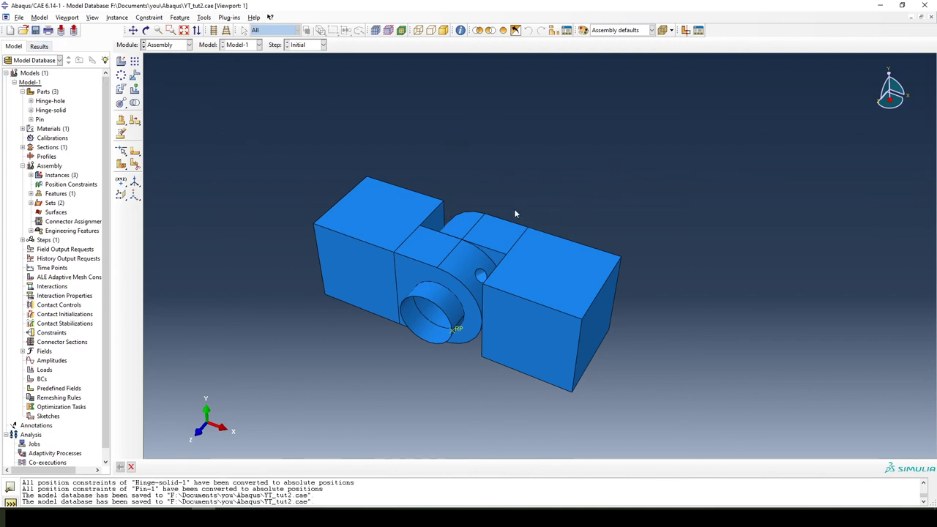